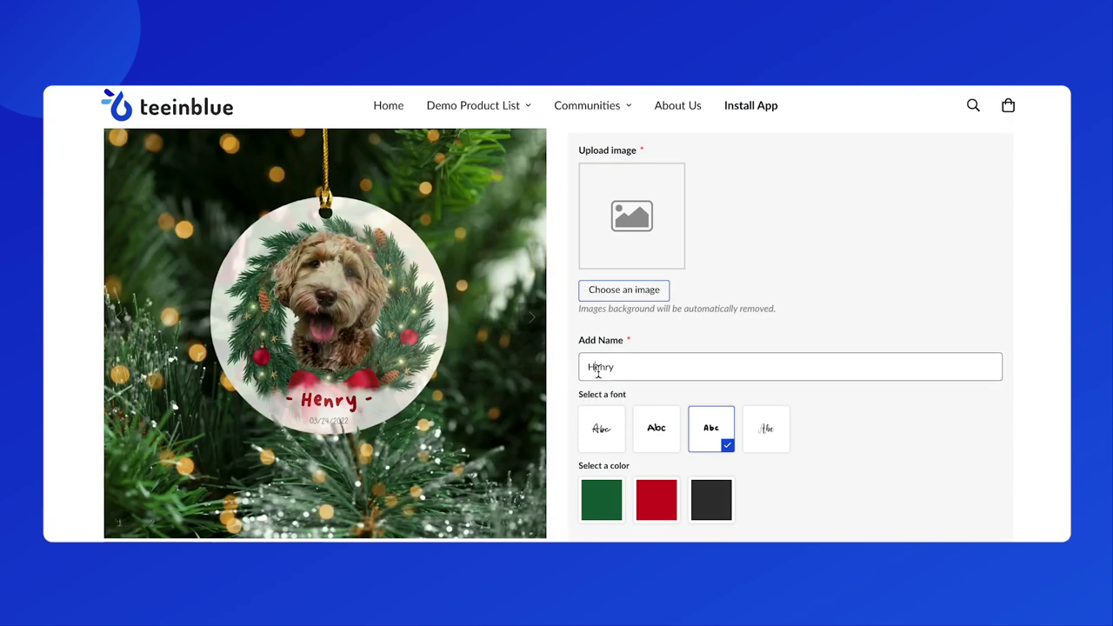
- Replace the ornament name Henry with Jack, using the script font in green
{"action": "double_click", "coordinate": [598, 368]}
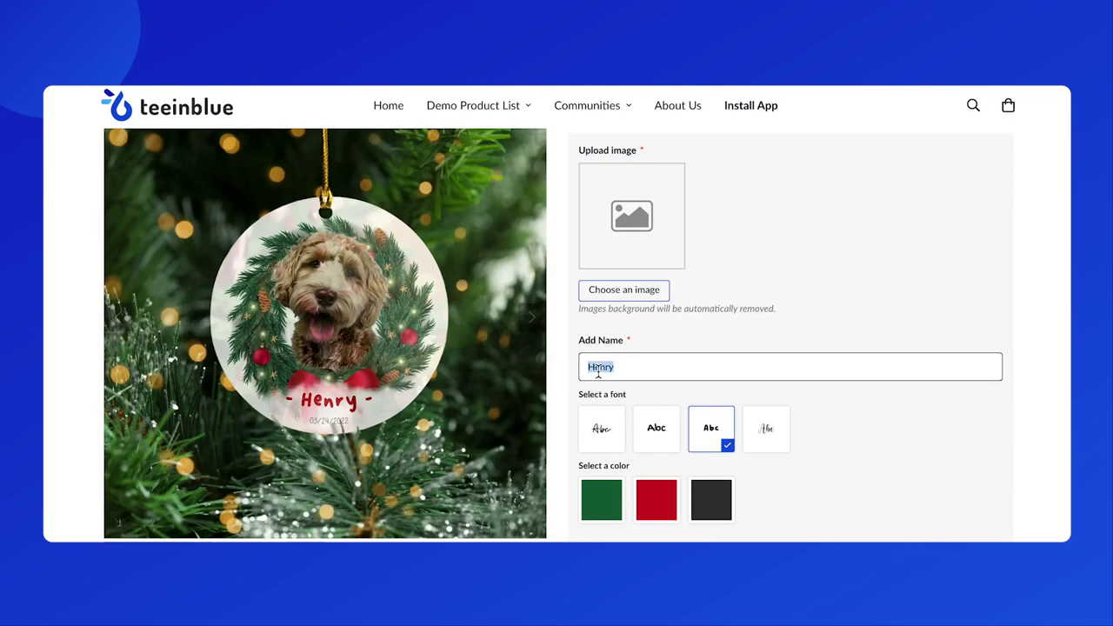
{"action": "key", "text": "BackSpace"}
{"action": "type", "text": "Jack"}
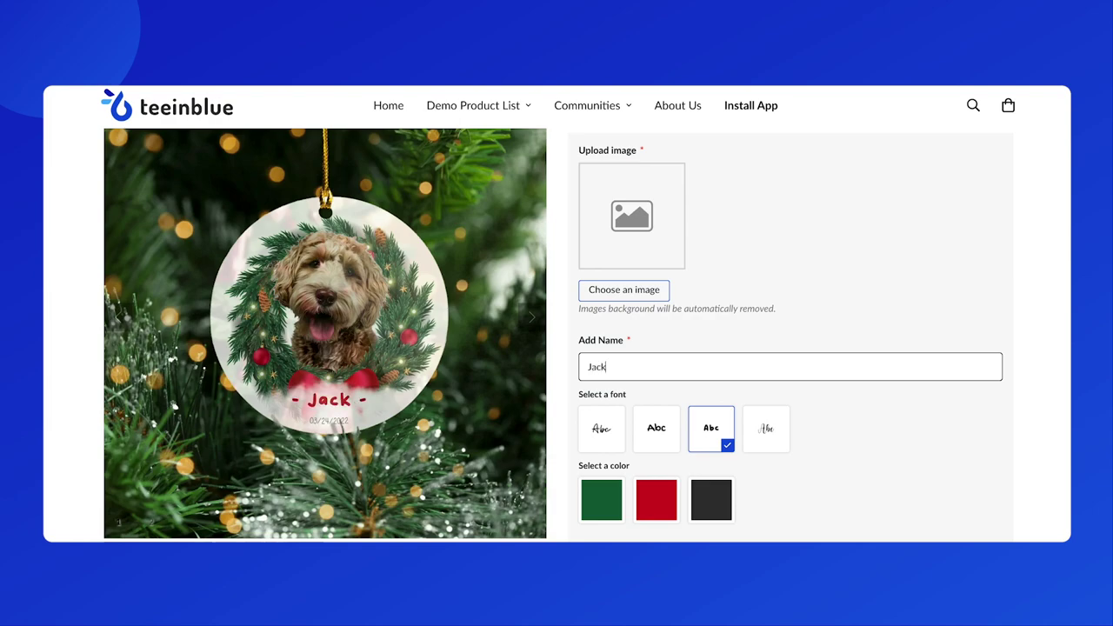
{"action": "left_click", "coordinate": [662, 443]}
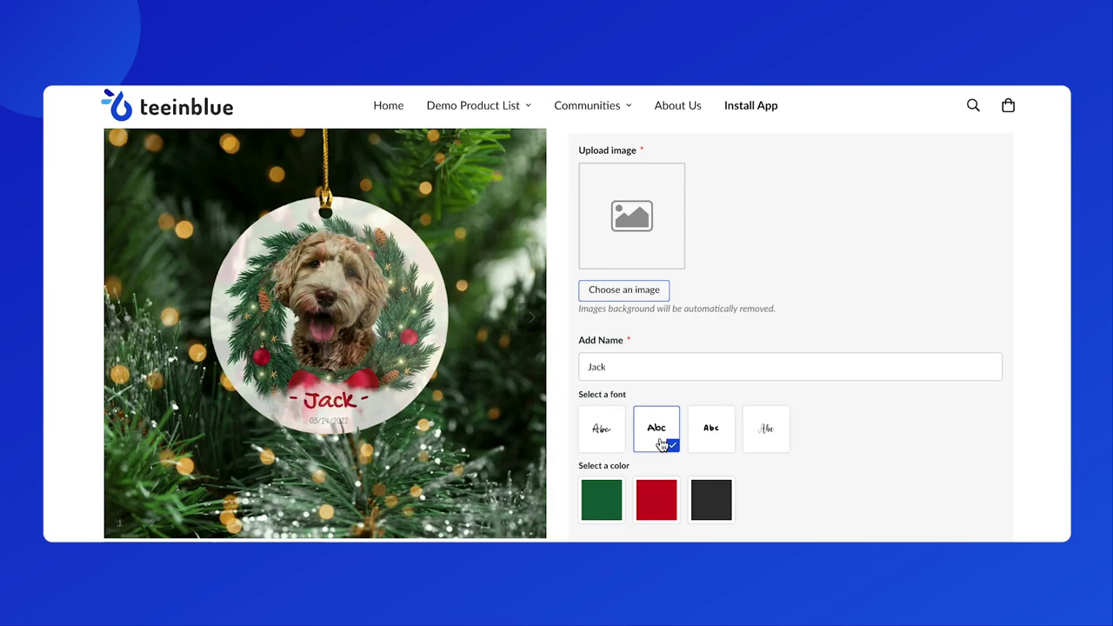
{"action": "left_click", "coordinate": [604, 444]}
{"action": "left_click", "coordinate": [652, 509]}
{"action": "left_click", "coordinate": [612, 509]}
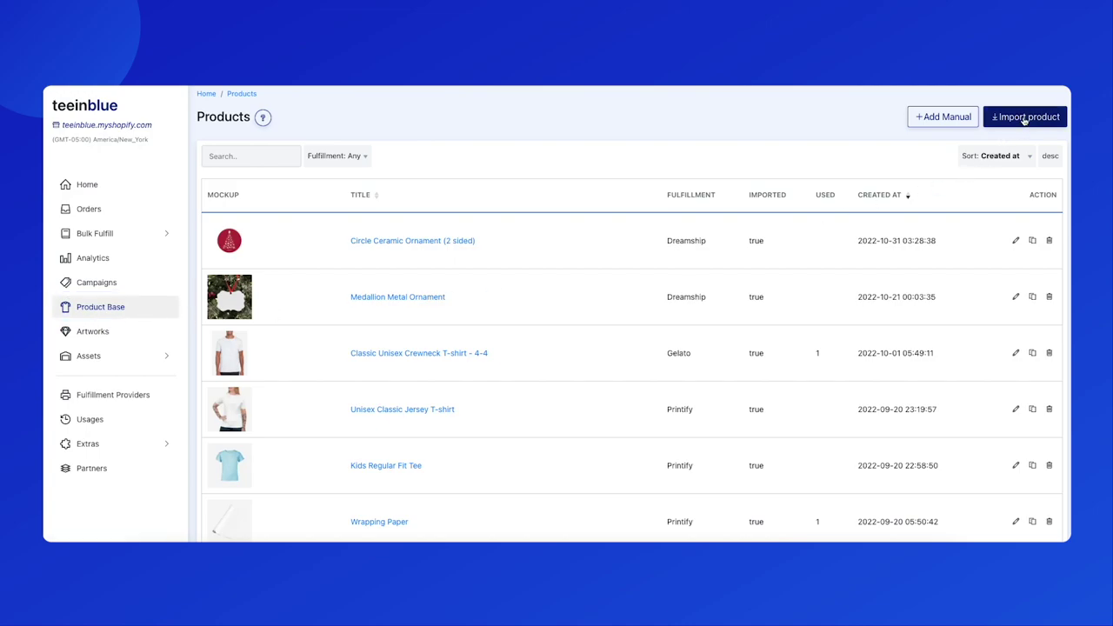
- Open and close the provider import window, then start creating a product manually
{"action": "left_click", "coordinate": [1030, 117]}
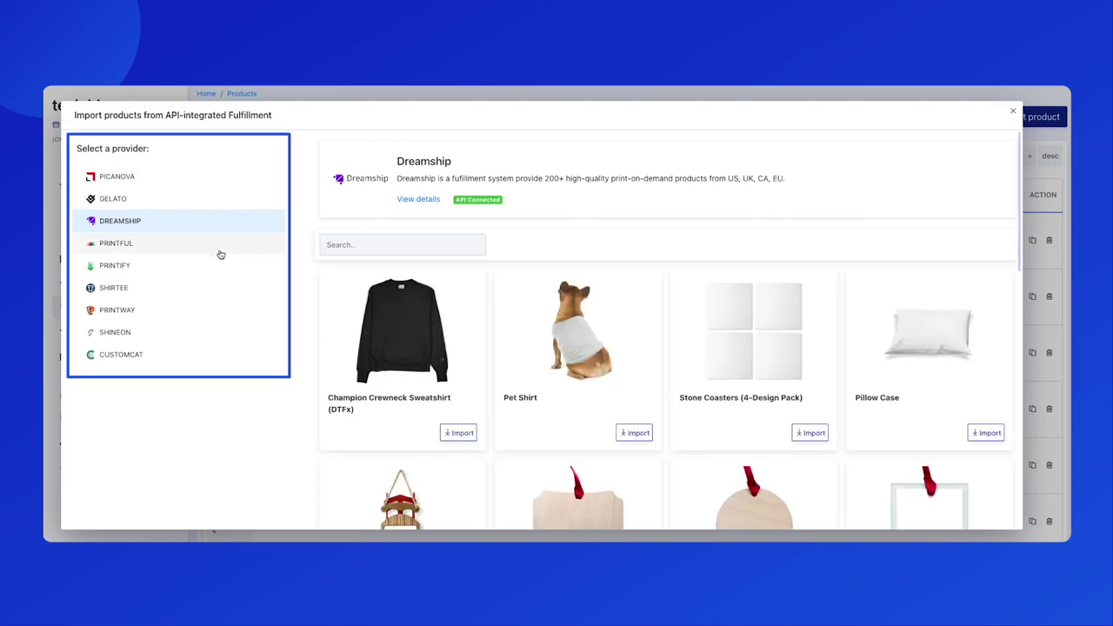
{"action": "left_click", "coordinate": [532, 99]}
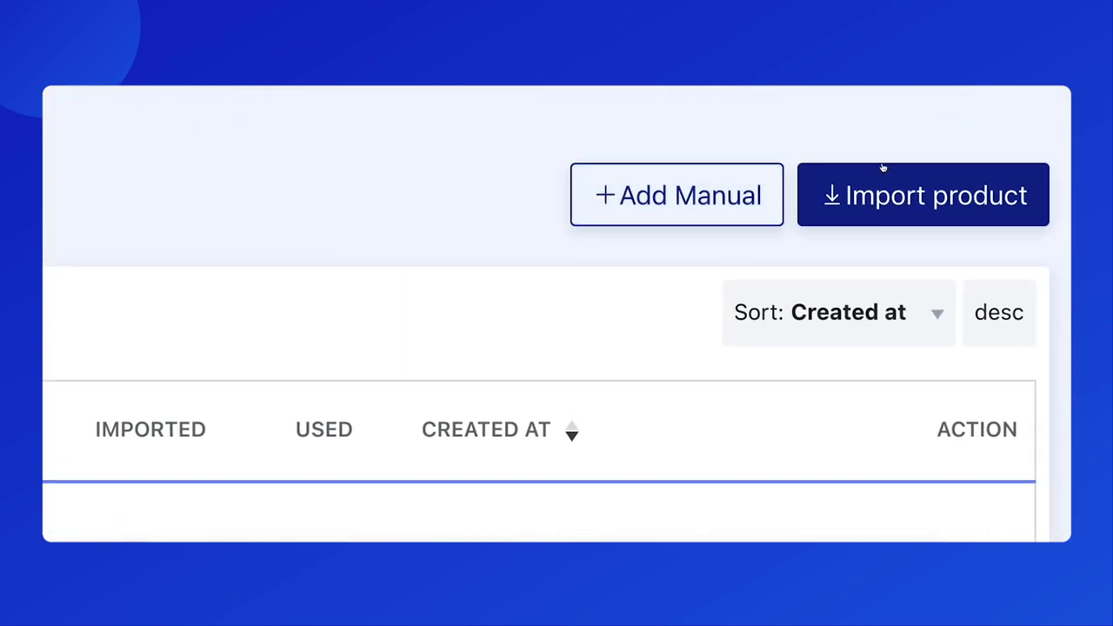
{"action": "left_click", "coordinate": [749, 217]}
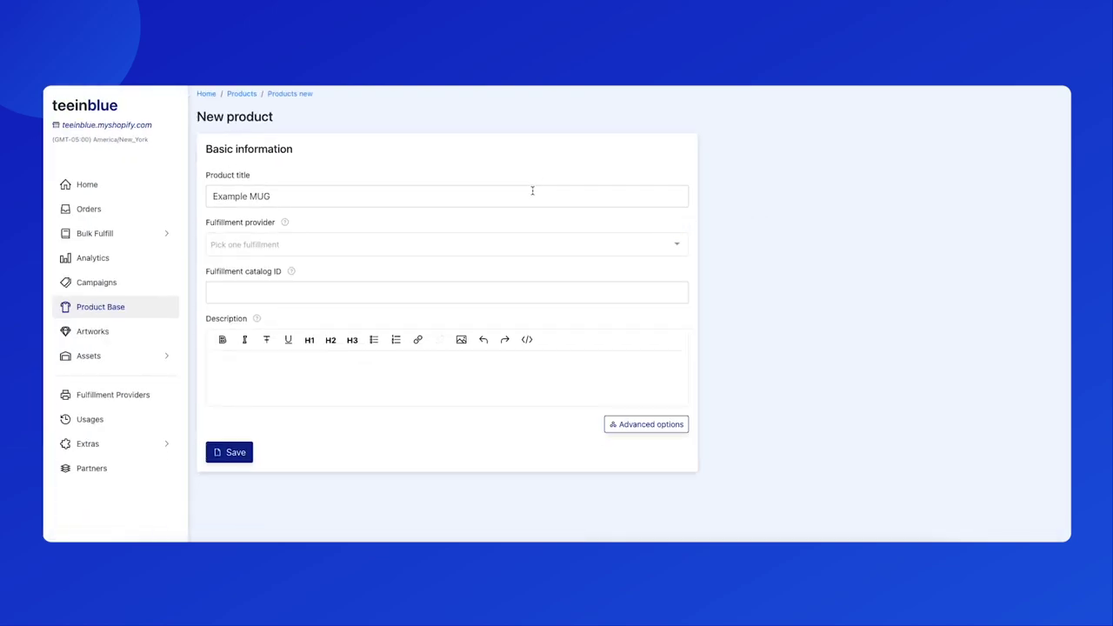
- Import the Circle Ceramic Ornament (2 sided) from Dreamship's catalogue and open it for editing
{"action": "left_click", "coordinate": [1035, 114]}
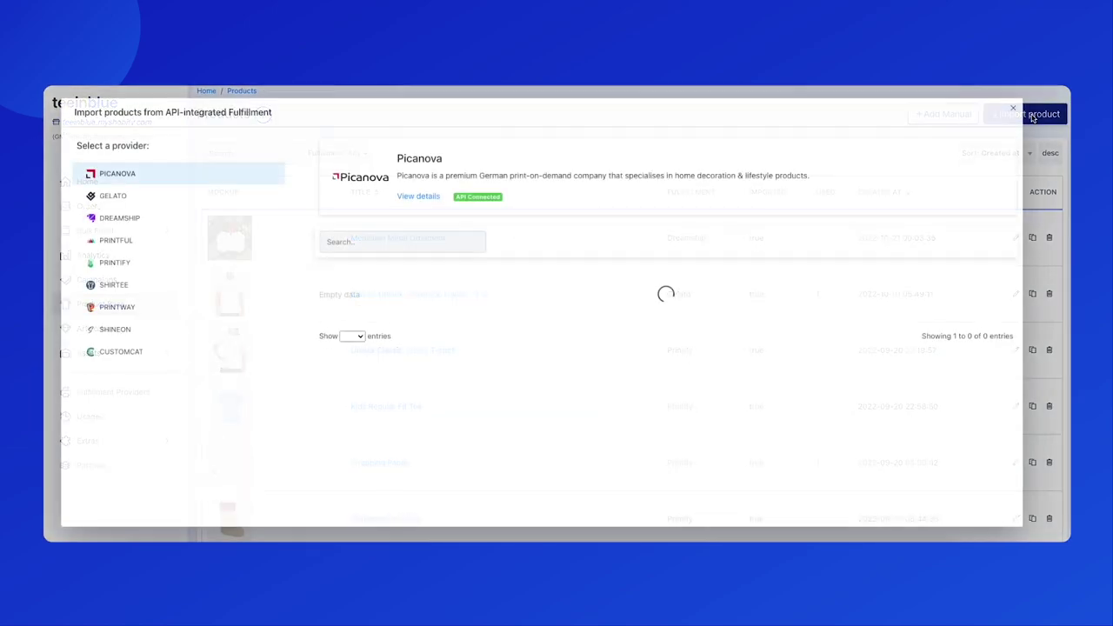
{"action": "left_click", "coordinate": [189, 218]}
{"action": "left_click", "coordinate": [373, 241]}
{"action": "type", "text": "g"}
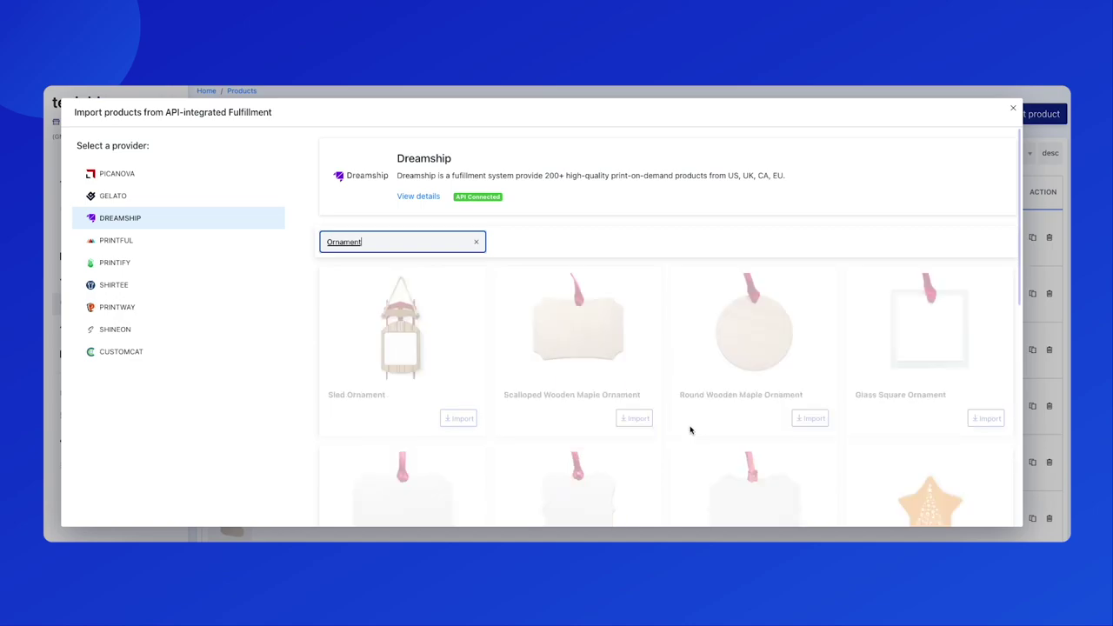
{"action": "scroll", "coordinate": [691, 429], "scroll_direction": "down", "scroll_amount": 5}
{"action": "left_click", "coordinate": [809, 419]}
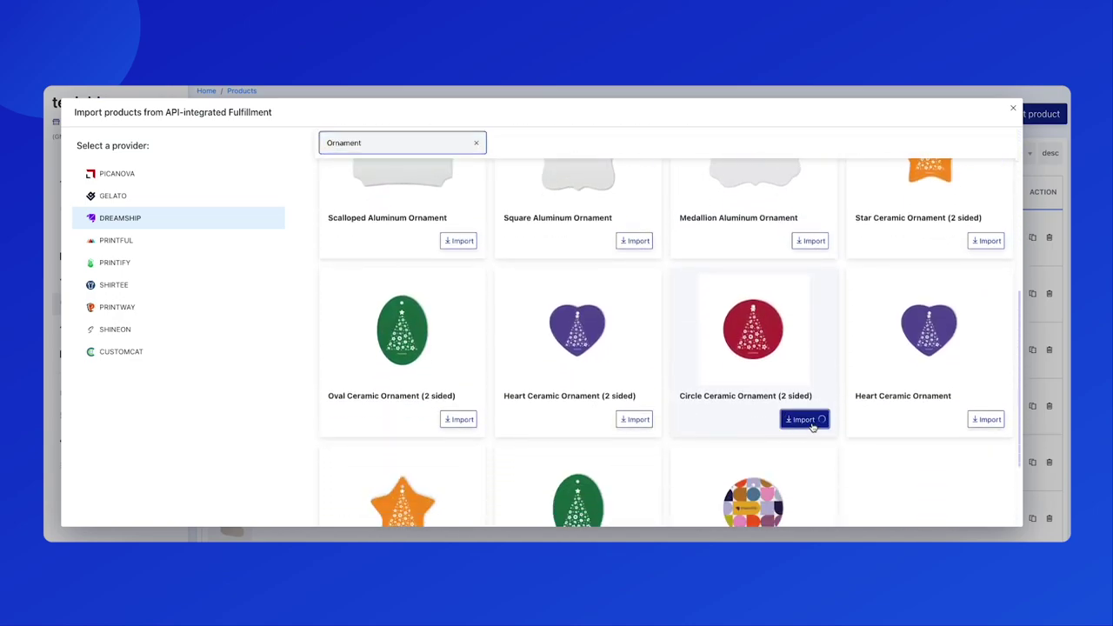
{"action": "left_click", "coordinate": [1015, 238]}
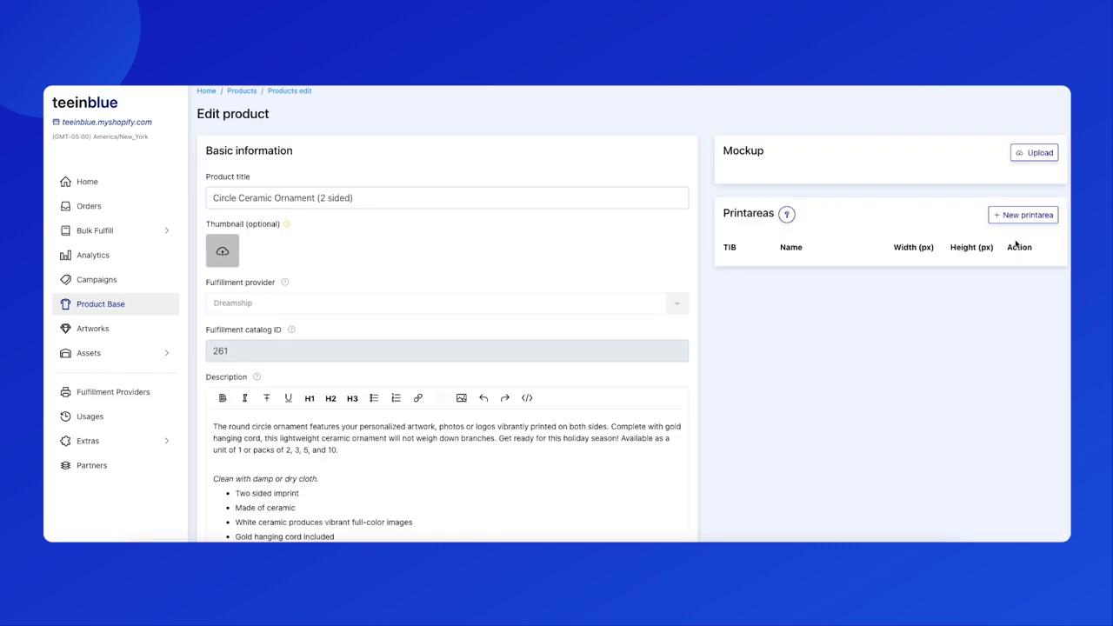
- Scroll through the back and front 991 × 991 printareas and the pack-size Variants table
{"action": "scroll", "coordinate": [985, 312], "scroll_direction": "down", "scroll_amount": 1}
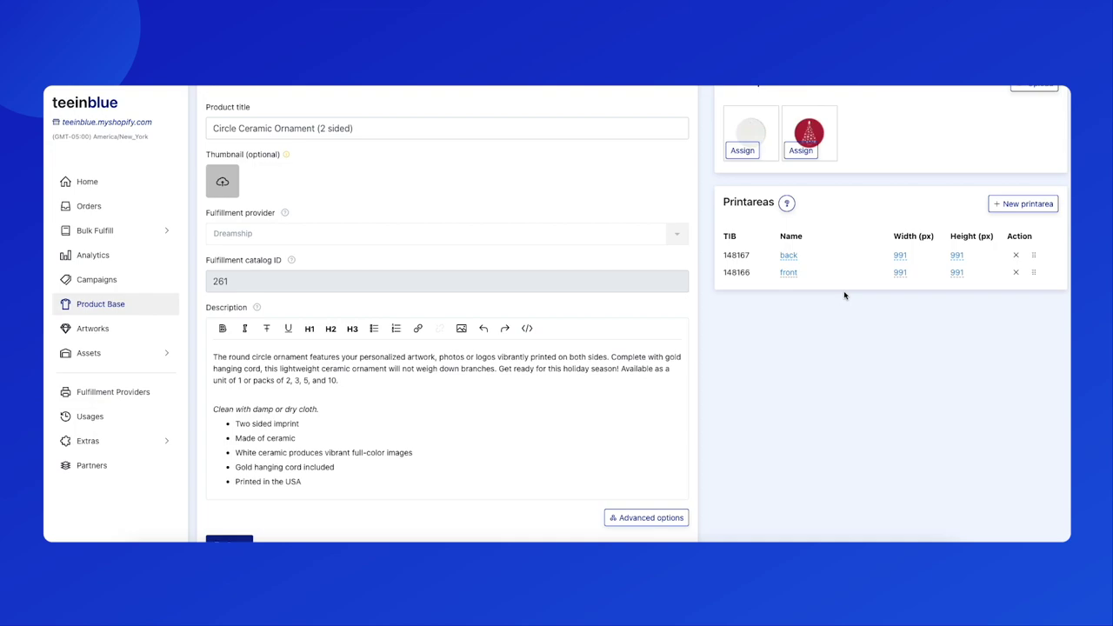
{"action": "scroll", "coordinate": [843, 296], "scroll_direction": "down", "scroll_amount": 5}
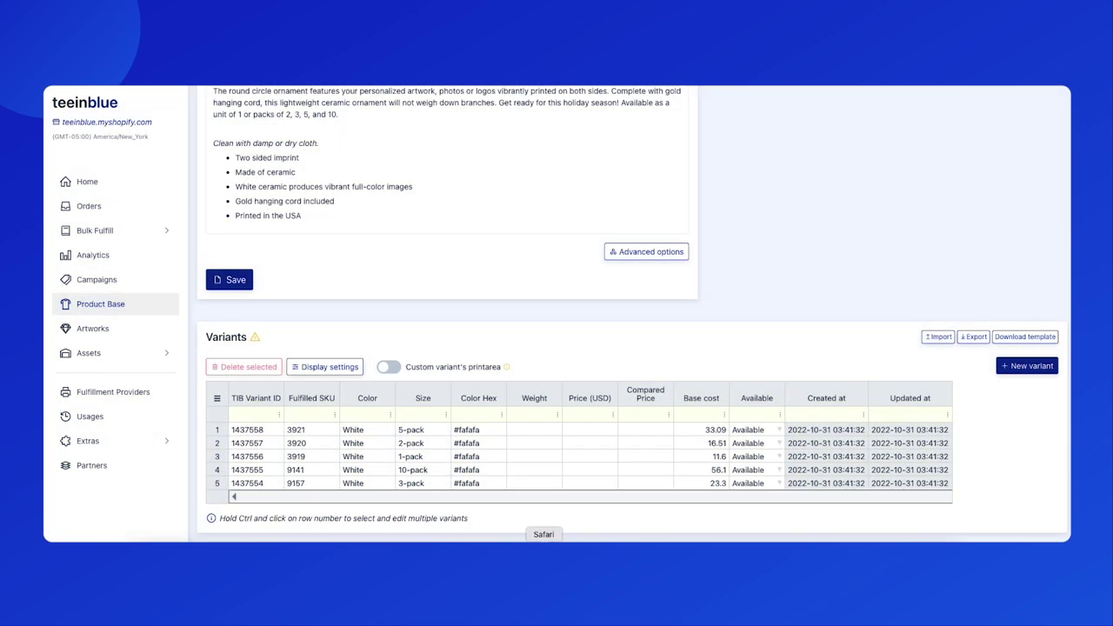
- Relabel the Size option as 'Number of Pack' in the variant display settings
{"action": "left_click", "coordinate": [346, 367]}
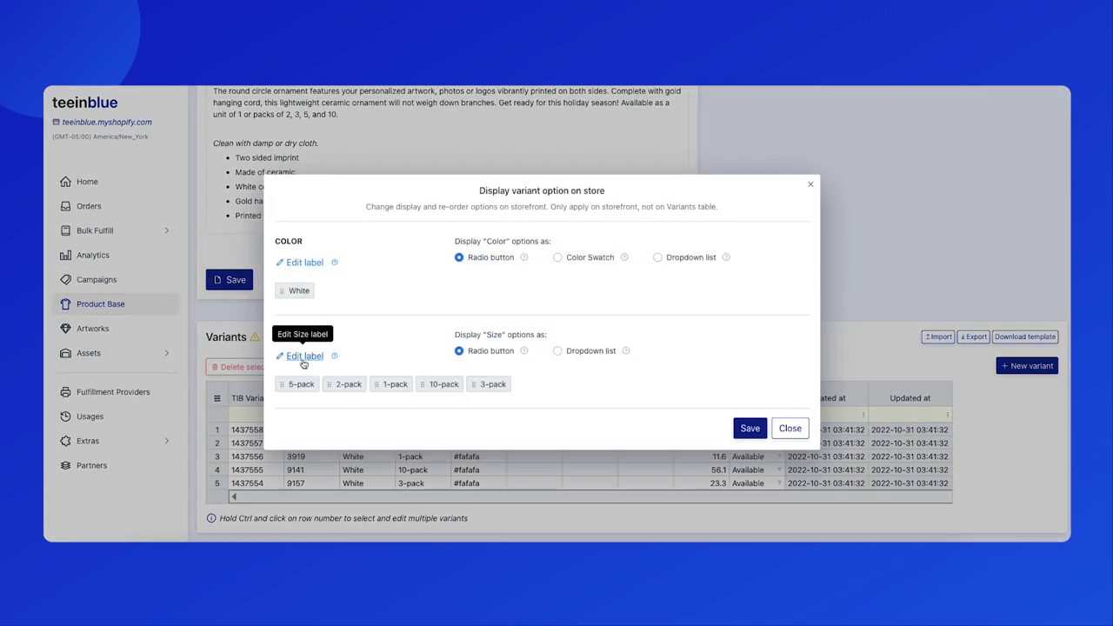
{"action": "left_click", "coordinate": [303, 358]}
{"action": "type", "text": "Number of Pack"}
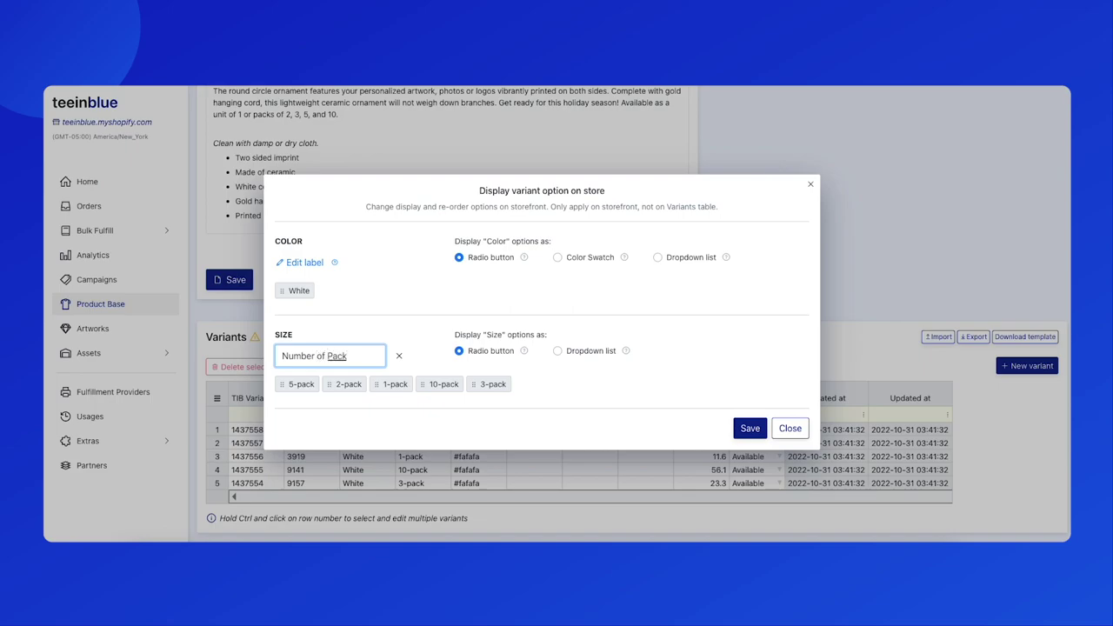
{"action": "left_click", "coordinate": [748, 428]}
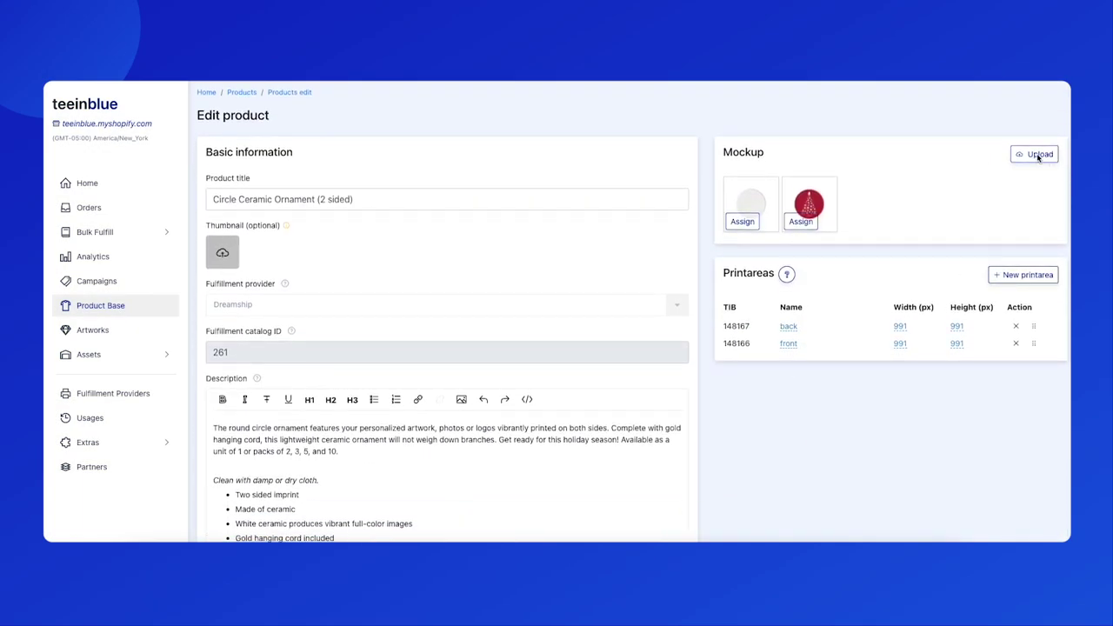
- Upload background.jpg from the Mockup folder as the circle ornament's new mockup
{"action": "left_click", "coordinate": [1038, 156]}
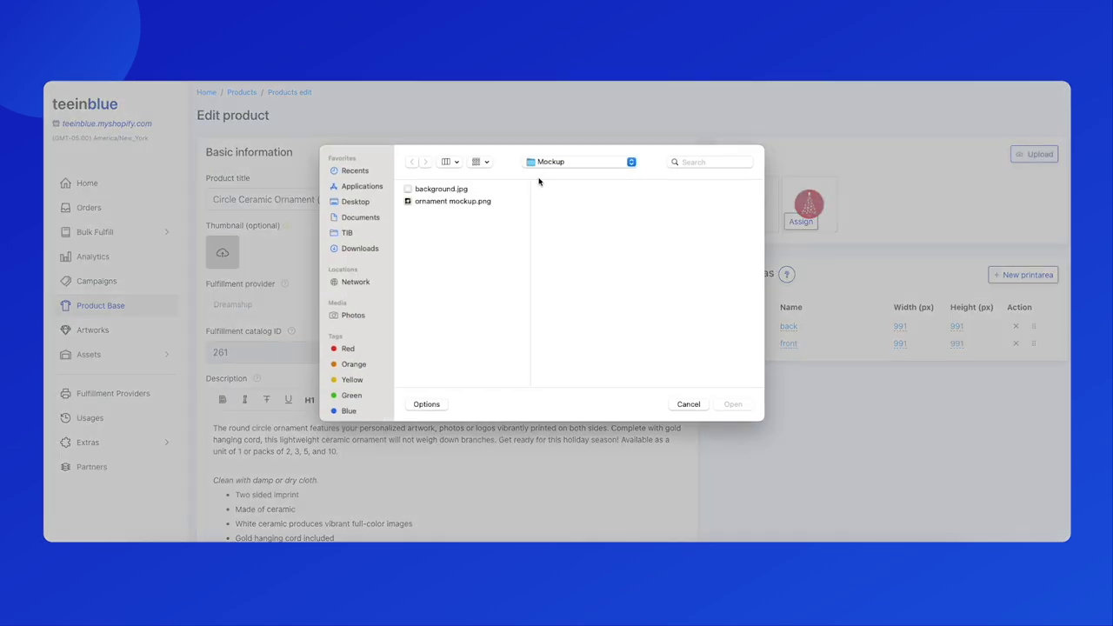
{"action": "left_click", "coordinate": [499, 188]}
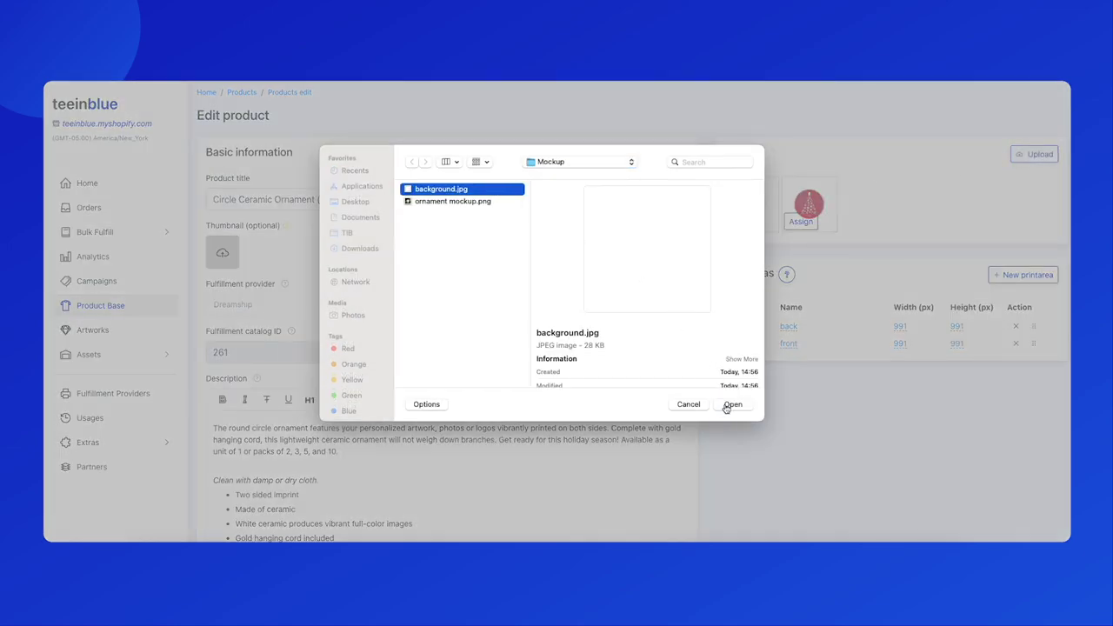
{"action": "left_click", "coordinate": [729, 404]}
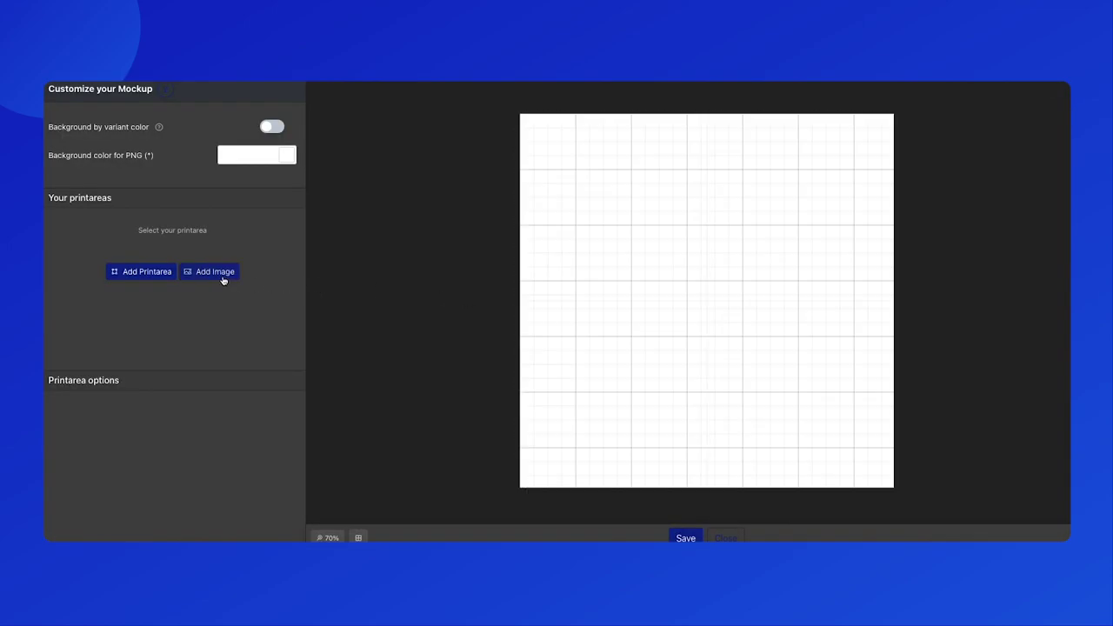
- Add ornament mockup.png as an image layer on the mockup canvas
{"action": "left_click", "coordinate": [210, 278]}
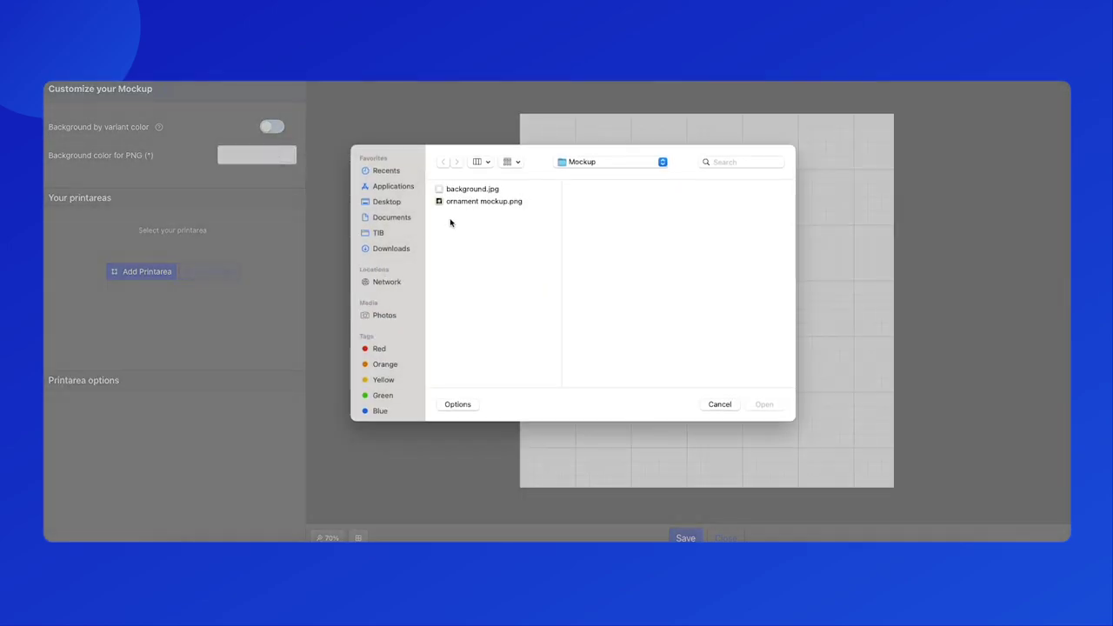
{"action": "left_click", "coordinate": [459, 205]}
{"action": "left_click", "coordinate": [765, 405]}
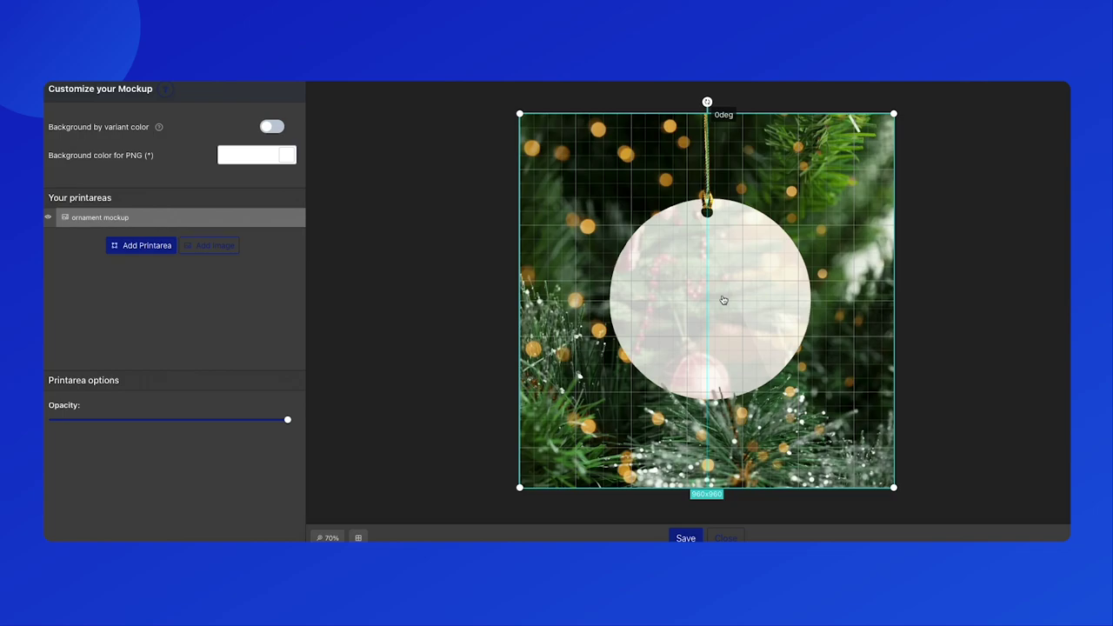
- Add the front printarea below the ornament mockup, resize it to 519x519, and save
{"action": "left_click", "coordinate": [160, 248]}
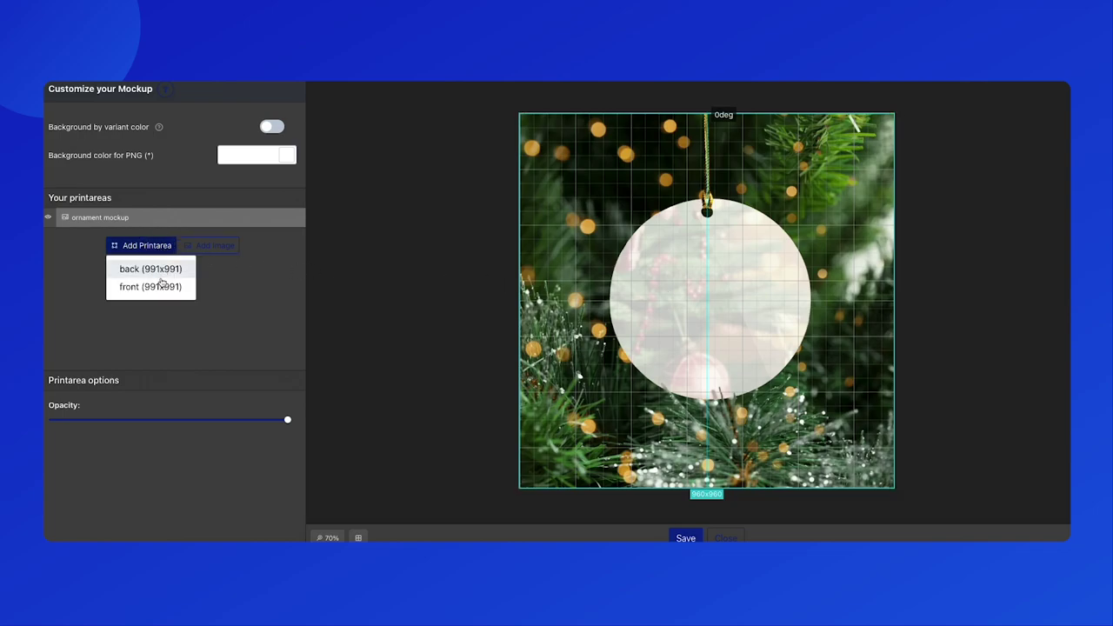
{"action": "left_click", "coordinate": [160, 286]}
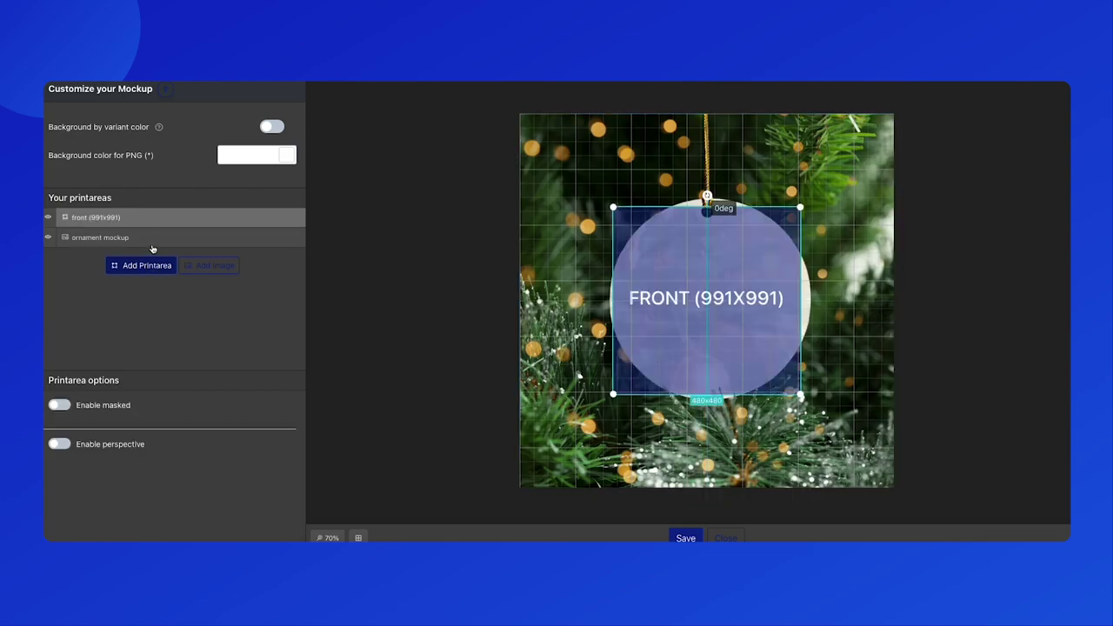
{"action": "left_click_drag", "start_coordinate": [154, 218], "coordinate": [149, 239]}
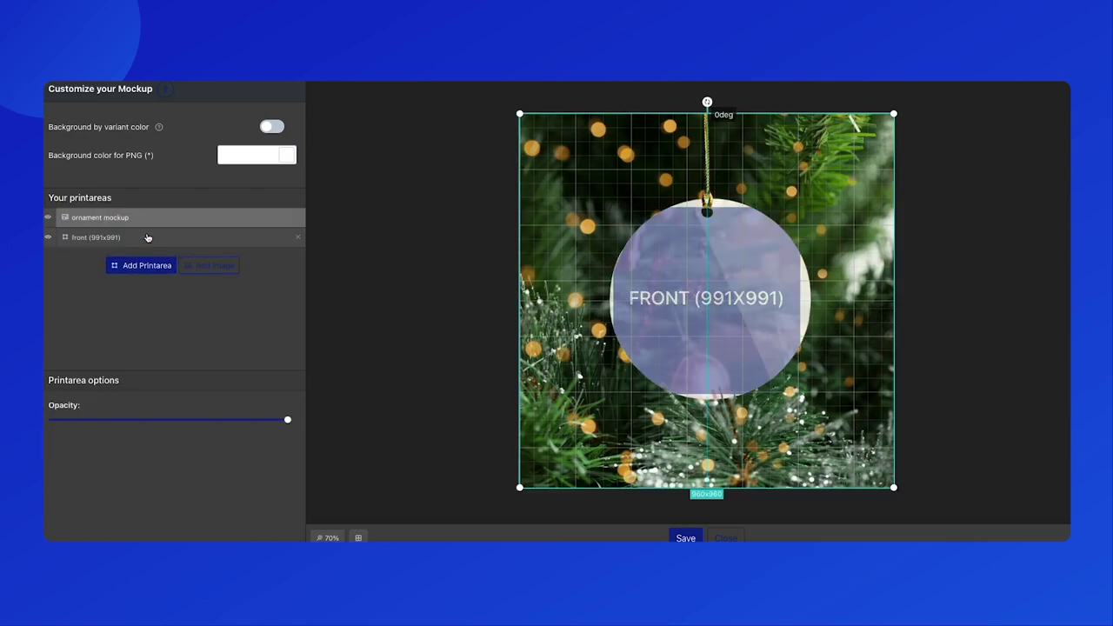
{"action": "left_click", "coordinate": [203, 245]}
{"action": "left_click_drag", "start_coordinate": [616, 396], "coordinate": [608, 399]}
{"action": "left_click_drag", "start_coordinate": [800, 398], "coordinate": [811, 405]}
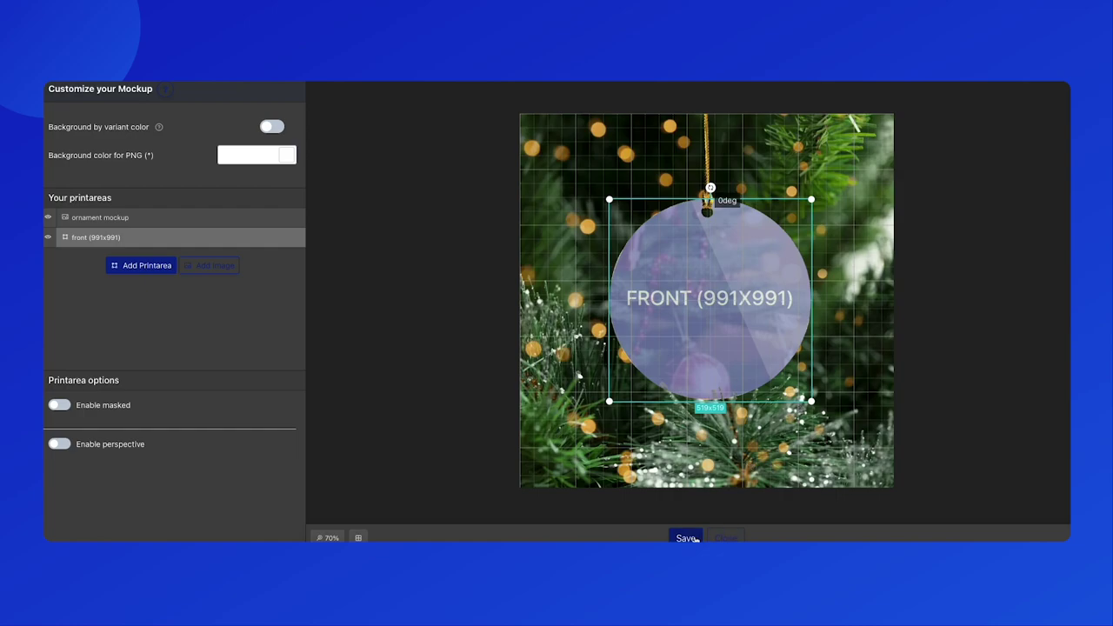
{"action": "left_click", "coordinate": [687, 538]}
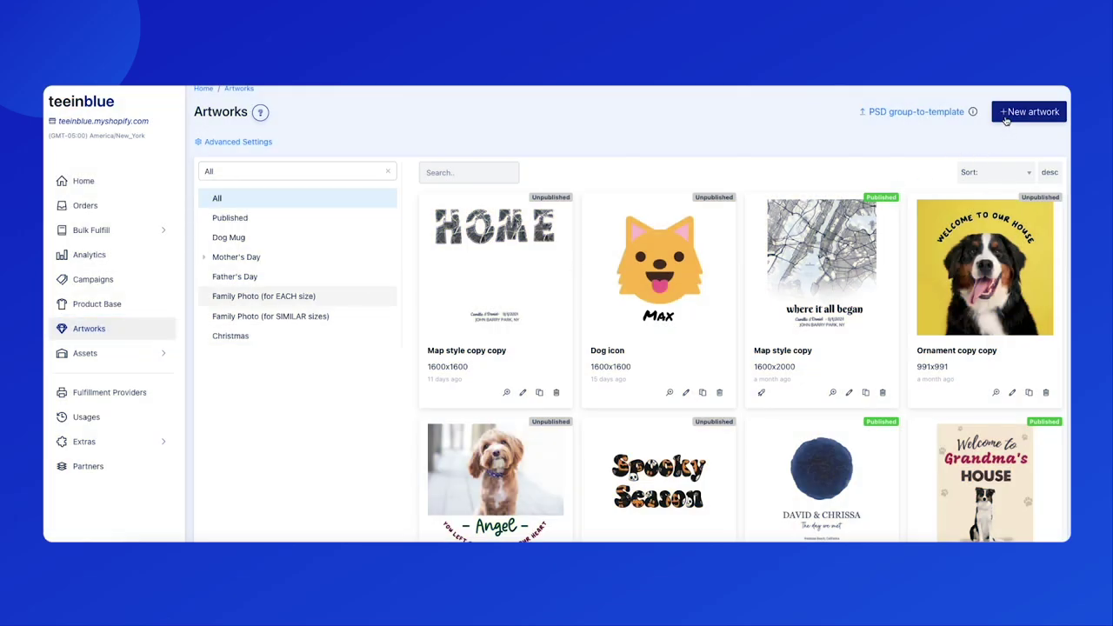
- Create the 'Christmas ornament' artwork sized from the Circle Ceramic Ornament's print area
{"action": "left_click", "coordinate": [1028, 112]}
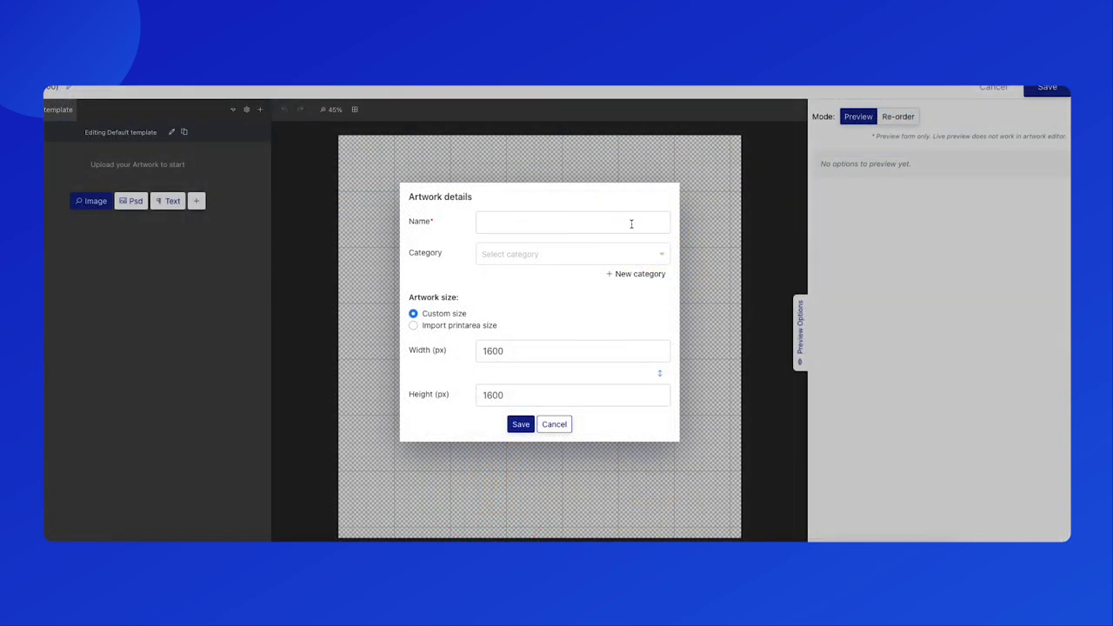
{"action": "type", "text": "Christmas ornament"}
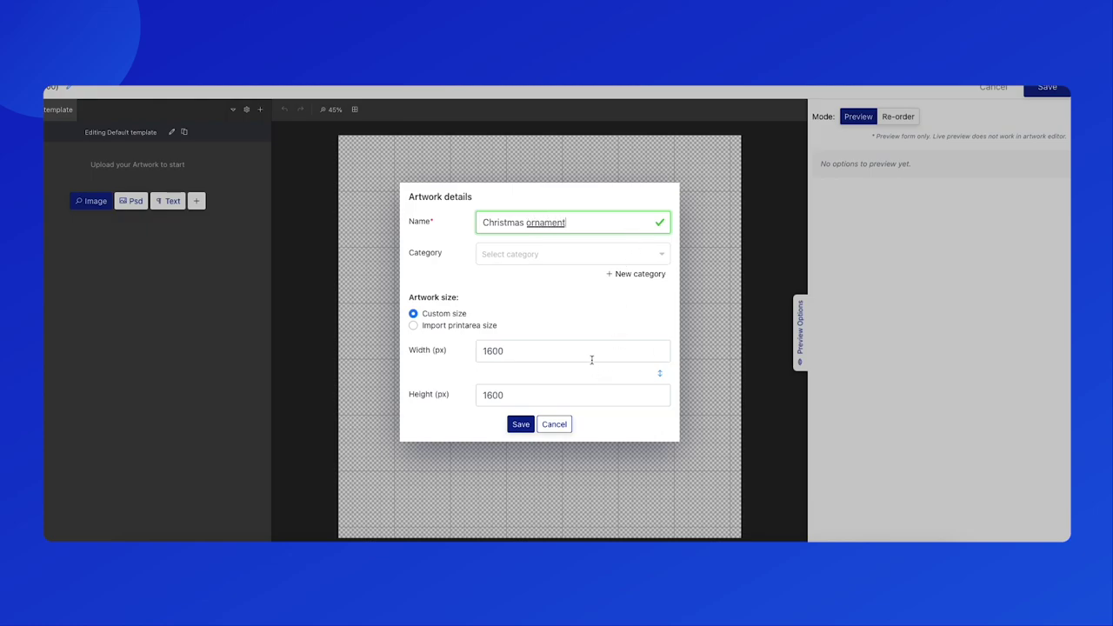
{"action": "left_click", "coordinate": [439, 327]}
{"action": "left_click", "coordinate": [518, 386]}
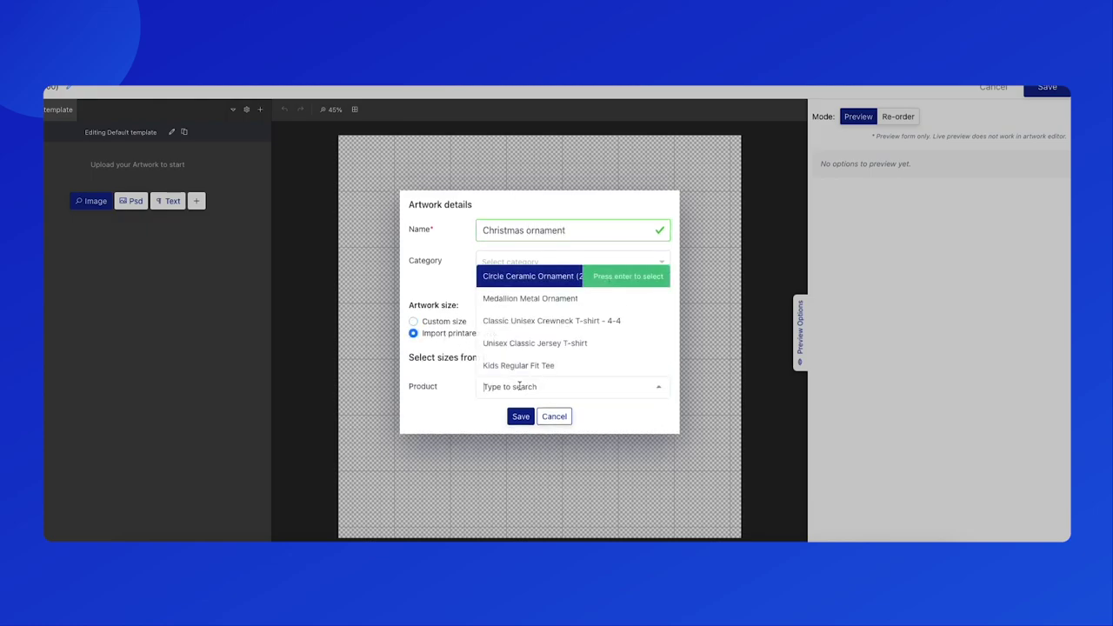
{"action": "left_click", "coordinate": [539, 276]}
{"action": "left_click", "coordinate": [521, 460]}
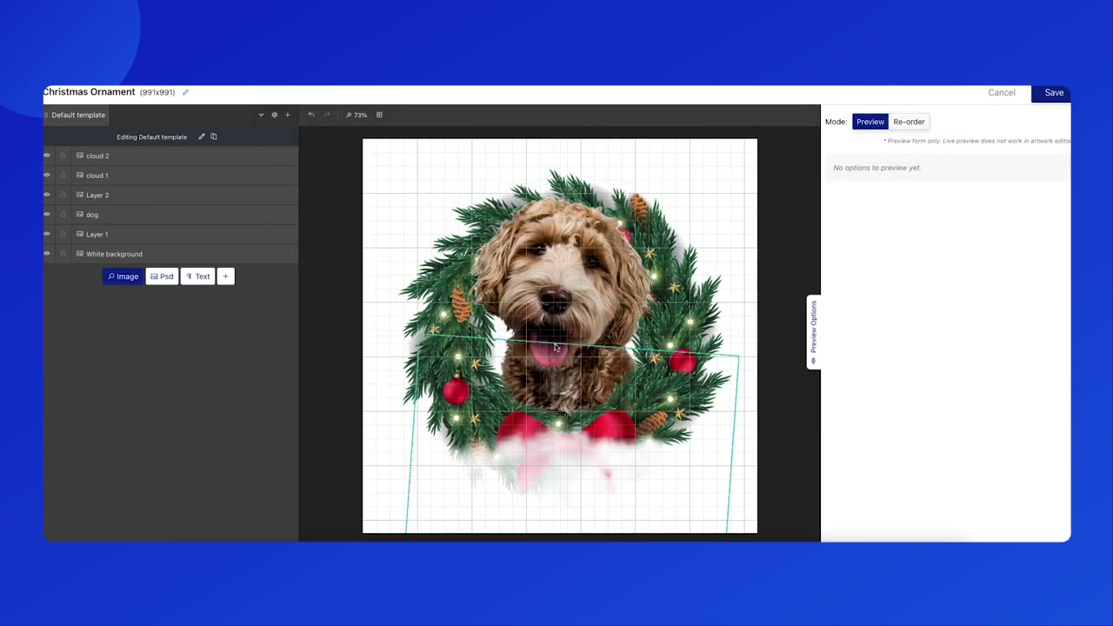
- Add a text layer and set the dog layer to Upload photo personalization
{"action": "left_click", "coordinate": [200, 277]}
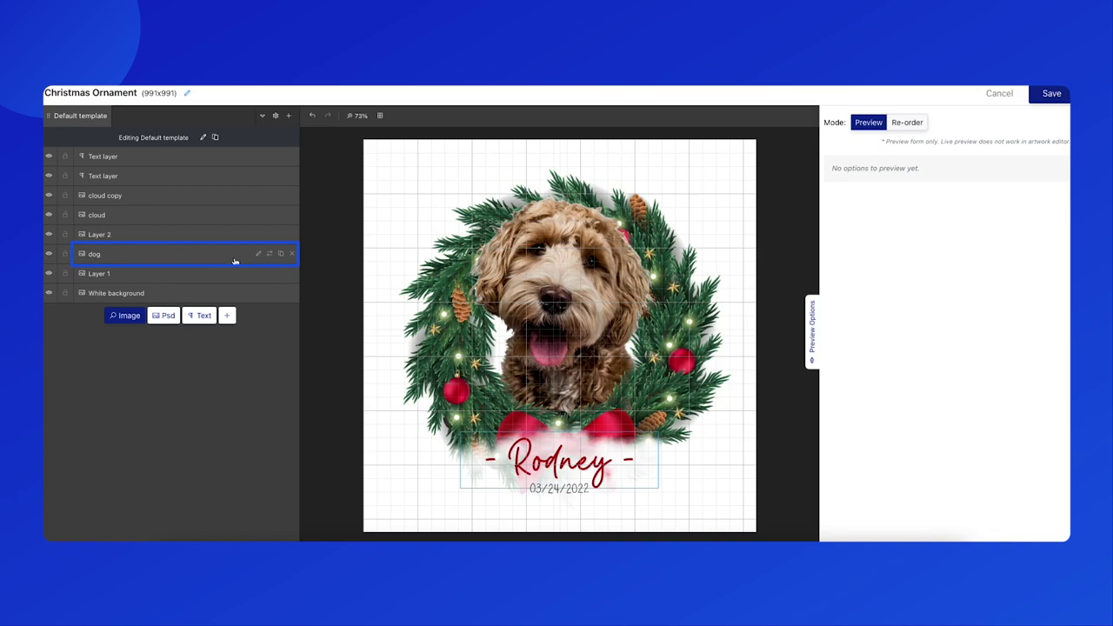
{"action": "left_click", "coordinate": [235, 261]}
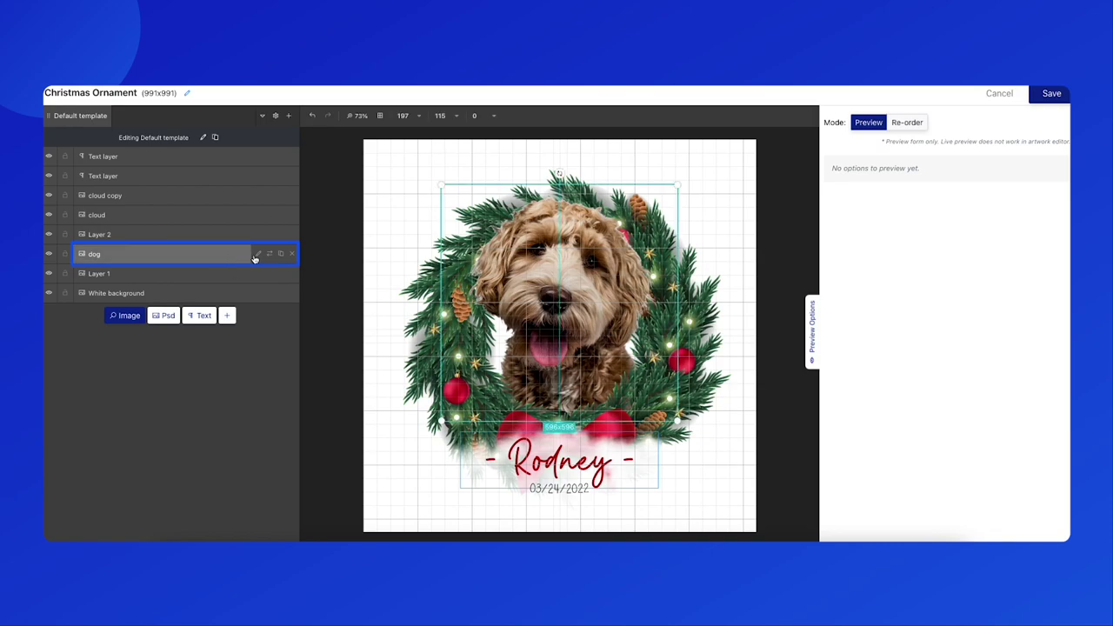
{"action": "left_click", "coordinate": [258, 255]}
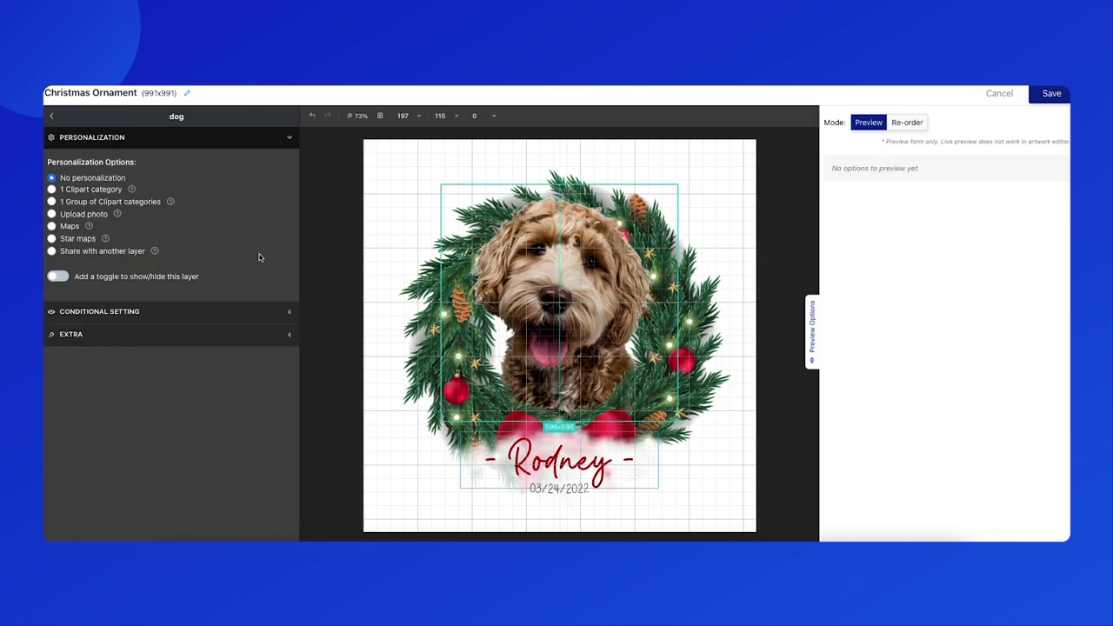
{"action": "left_click", "coordinate": [91, 215]}
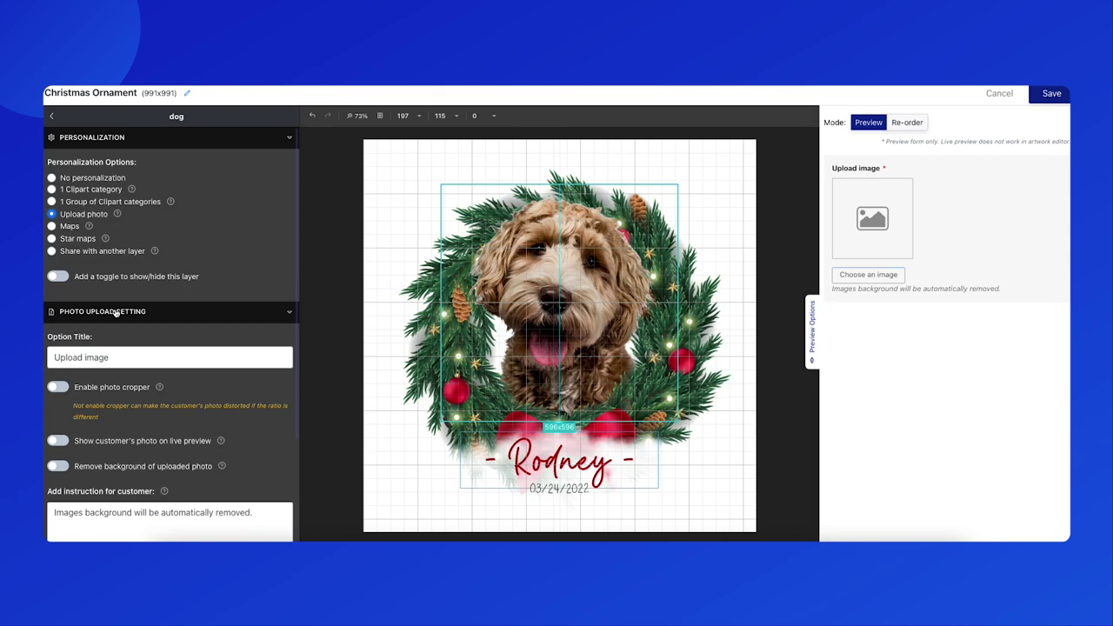
- Enable photo cropper, live-preview display and background removal for the dog photo upload
{"action": "scroll", "coordinate": [61, 365], "scroll_direction": "down", "scroll_amount": 1}
{"action": "left_click", "coordinate": [57, 346]}
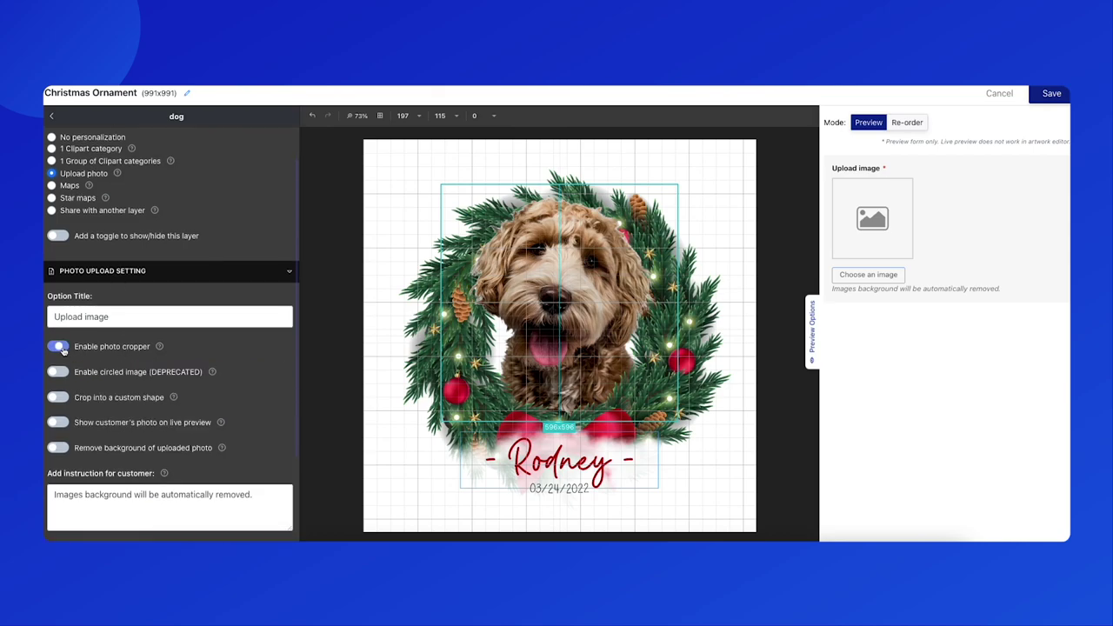
{"action": "left_click", "coordinate": [59, 422]}
{"action": "left_click", "coordinate": [60, 448]}
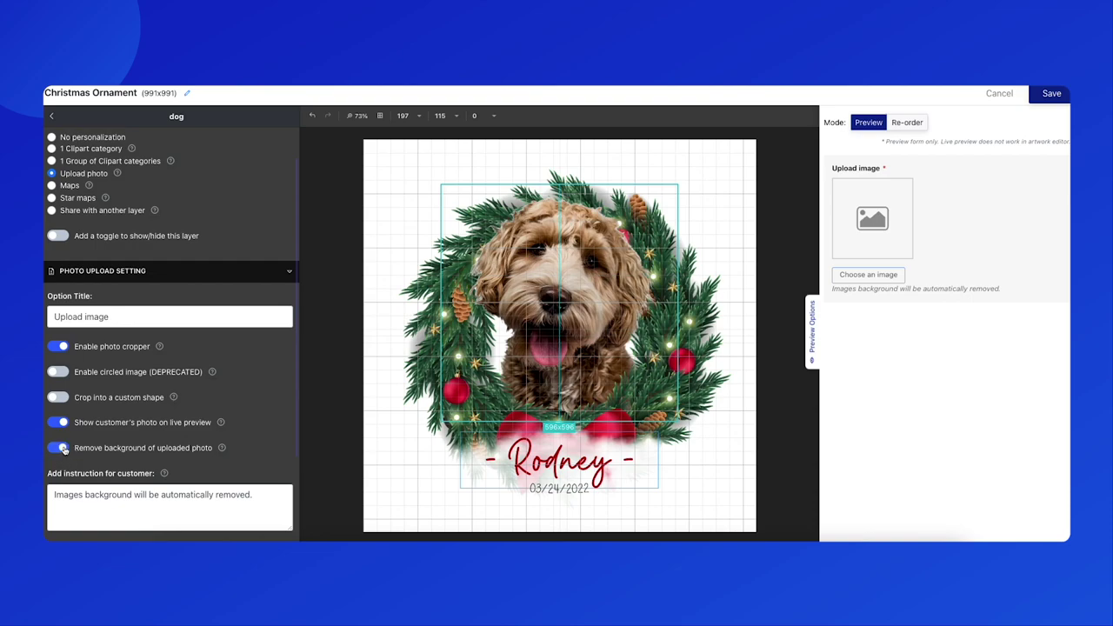
{"action": "left_click", "coordinate": [52, 119]}
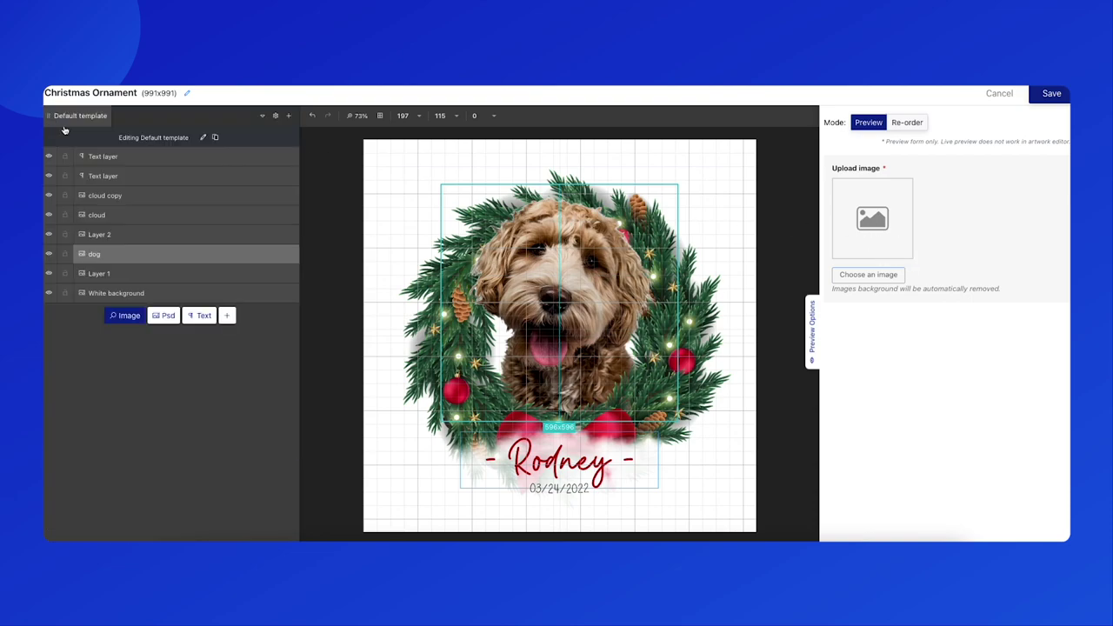
- Curve the Rodney name text into an arc and expand its personalization settings
{"action": "left_click", "coordinate": [249, 178]}
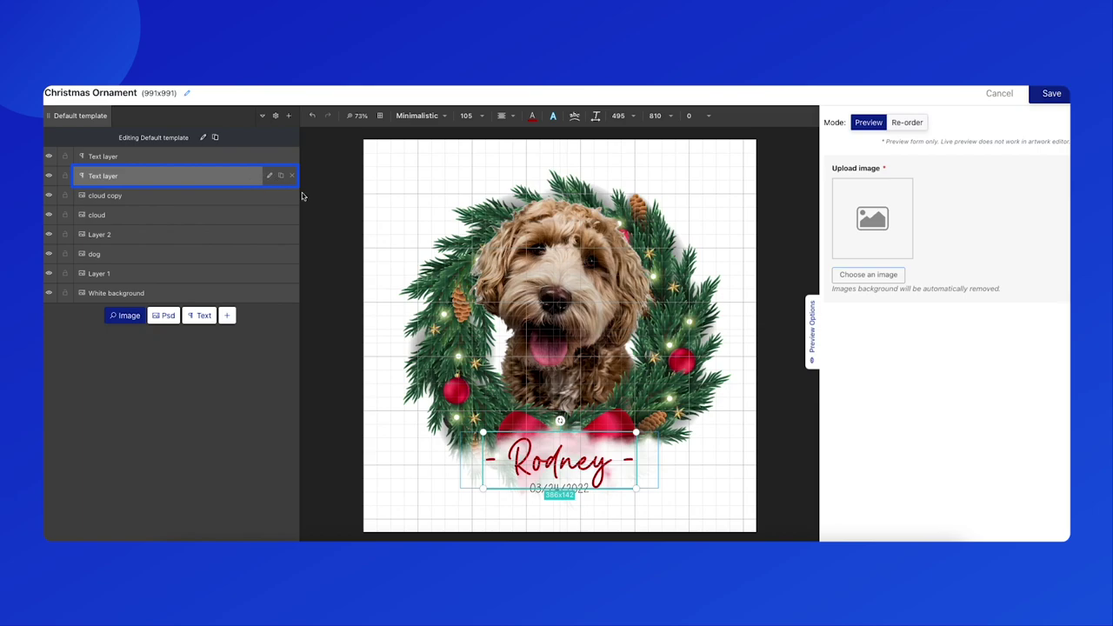
{"action": "left_click", "coordinate": [573, 115]}
{"action": "left_click", "coordinate": [469, 138]}
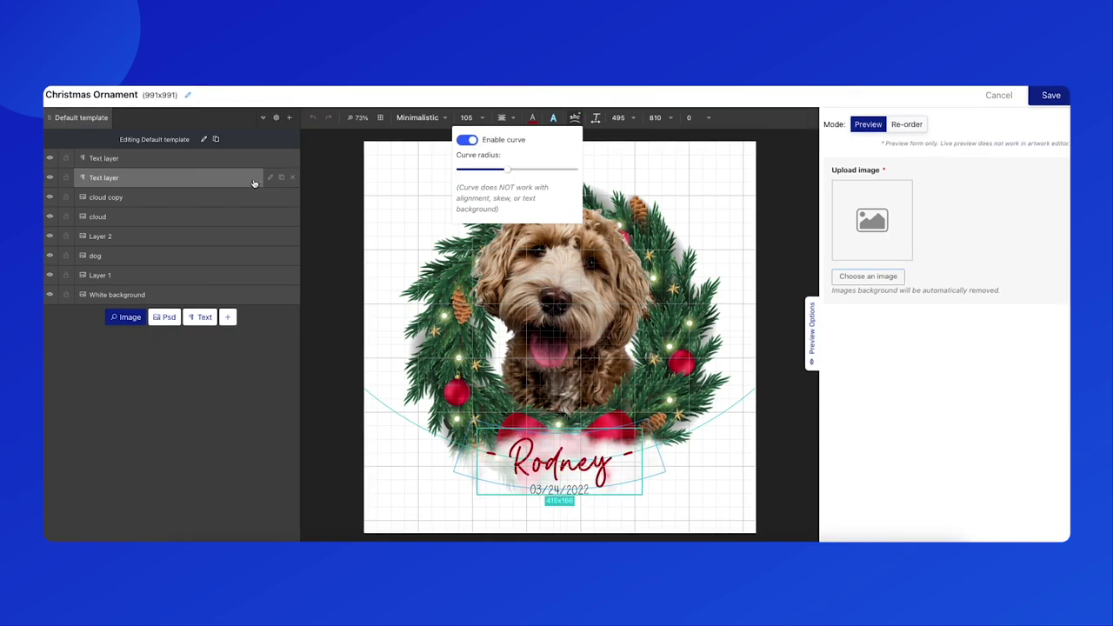
{"action": "left_click", "coordinate": [270, 178]}
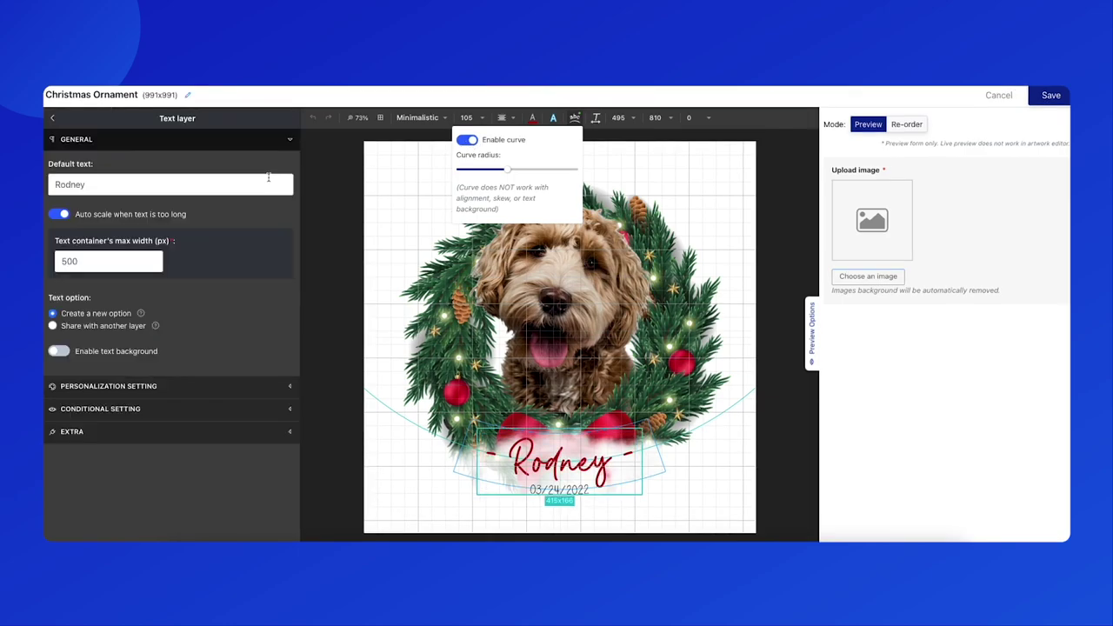
{"action": "left_click", "coordinate": [100, 385]}
- Make the ornament's name text editable by customers
{"action": "left_click", "coordinate": [53, 462]}
{"action": "scroll", "coordinate": [67, 463], "scroll_direction": "down", "scroll_amount": 3}
{"action": "scroll", "coordinate": [67, 464], "scroll_direction": "down", "scroll_amount": 5}
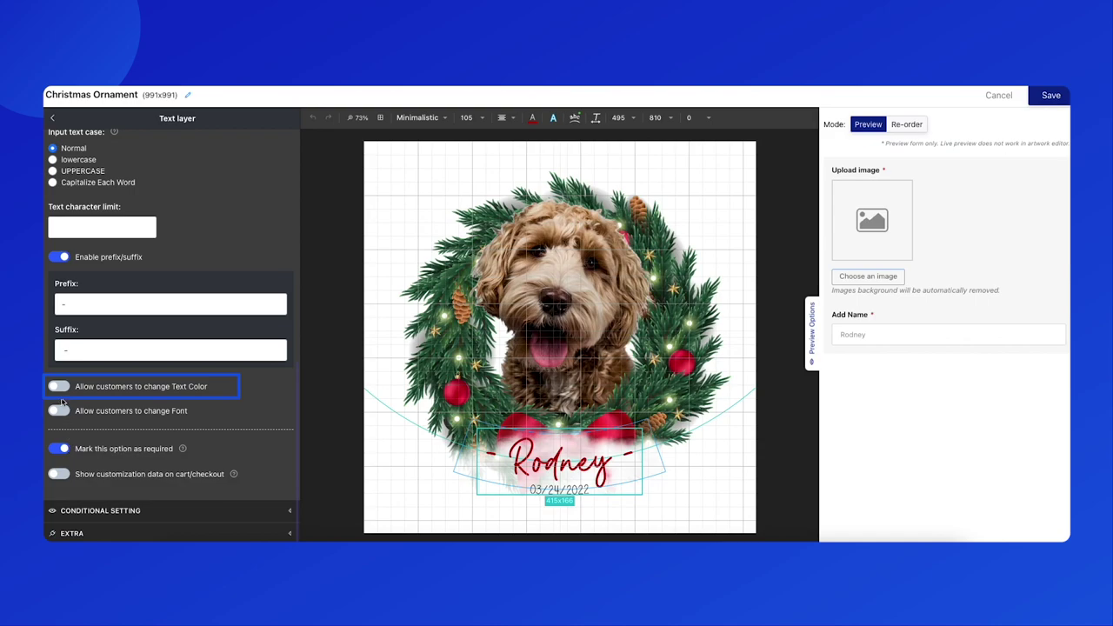
- Let customers change the text colour using the Christmas Color category
{"action": "left_click", "coordinate": [58, 386]}
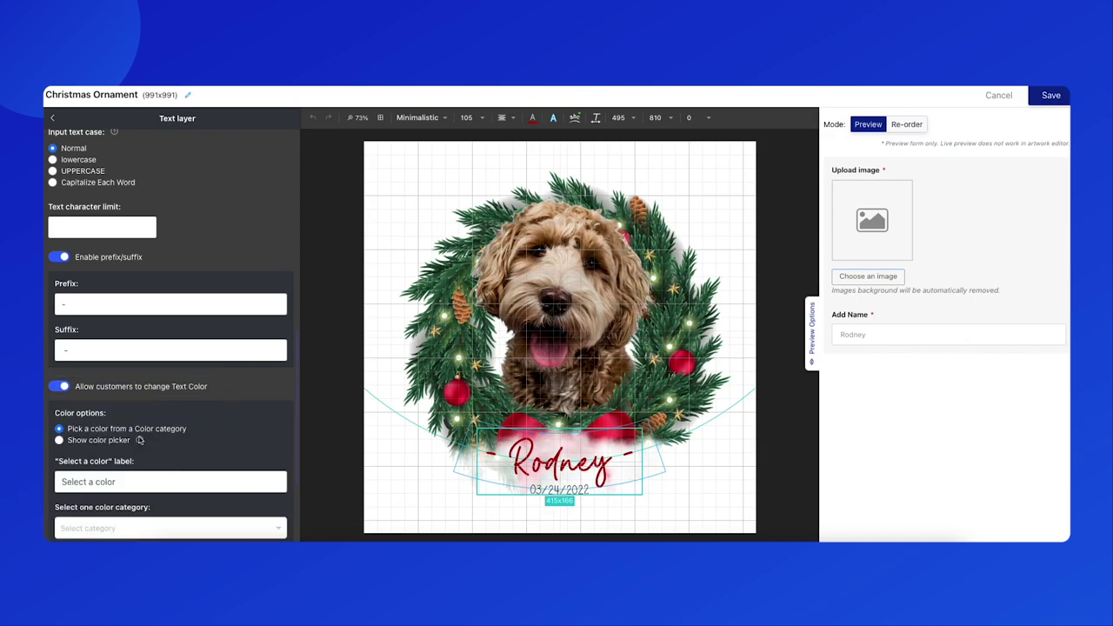
{"action": "scroll", "coordinate": [139, 444], "scroll_direction": "down", "scroll_amount": 2}
{"action": "left_click", "coordinate": [137, 450]}
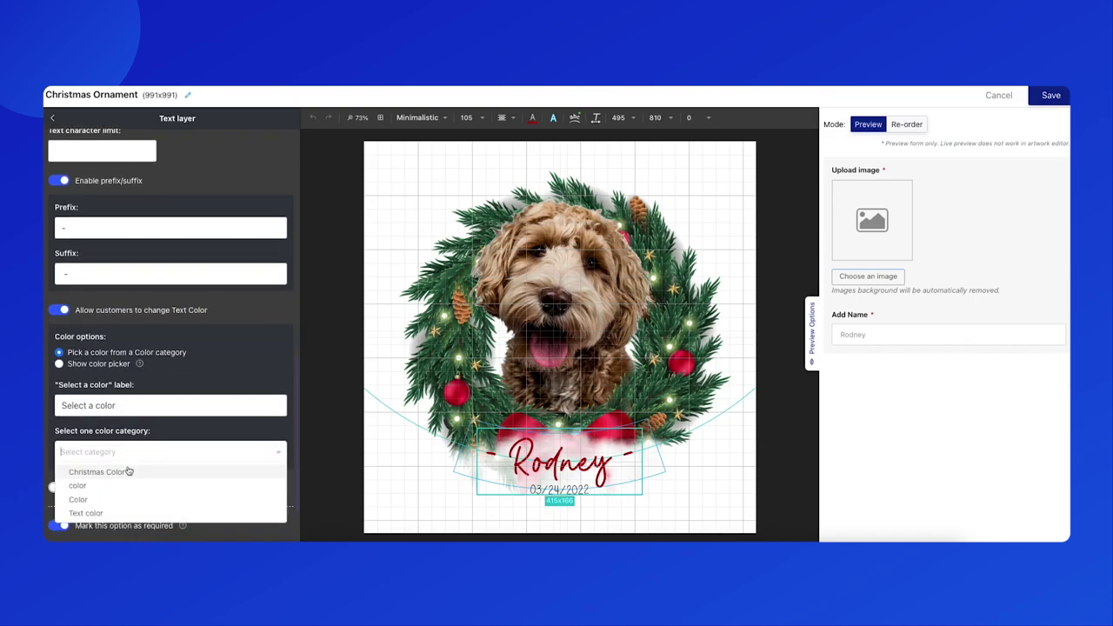
{"action": "left_click", "coordinate": [128, 472]}
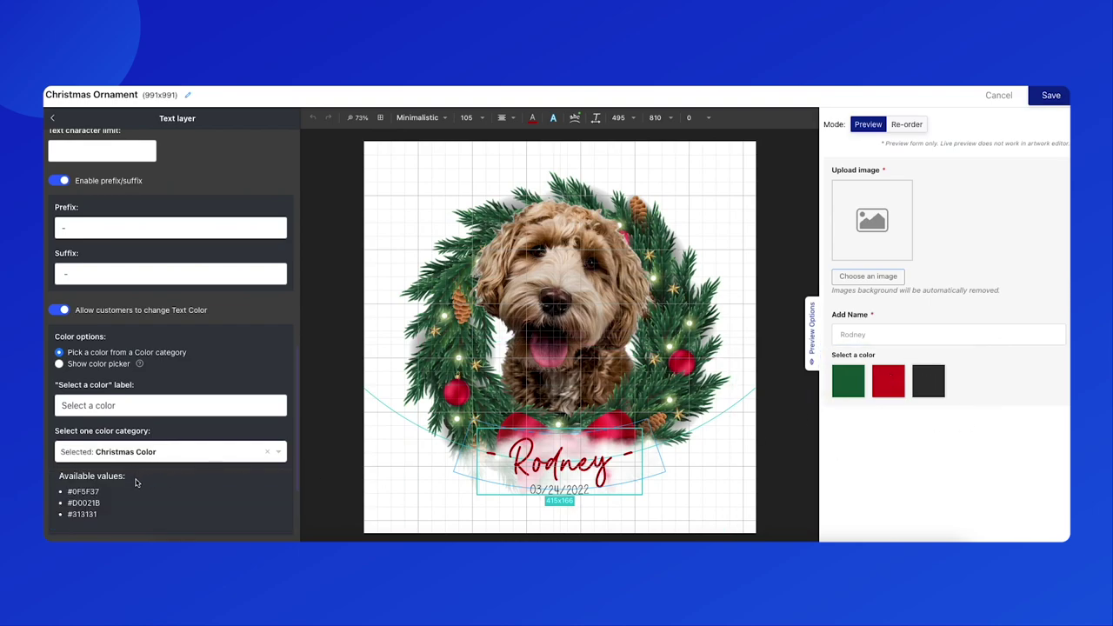
{"action": "scroll", "coordinate": [137, 479], "scroll_direction": "down", "scroll_amount": 2}
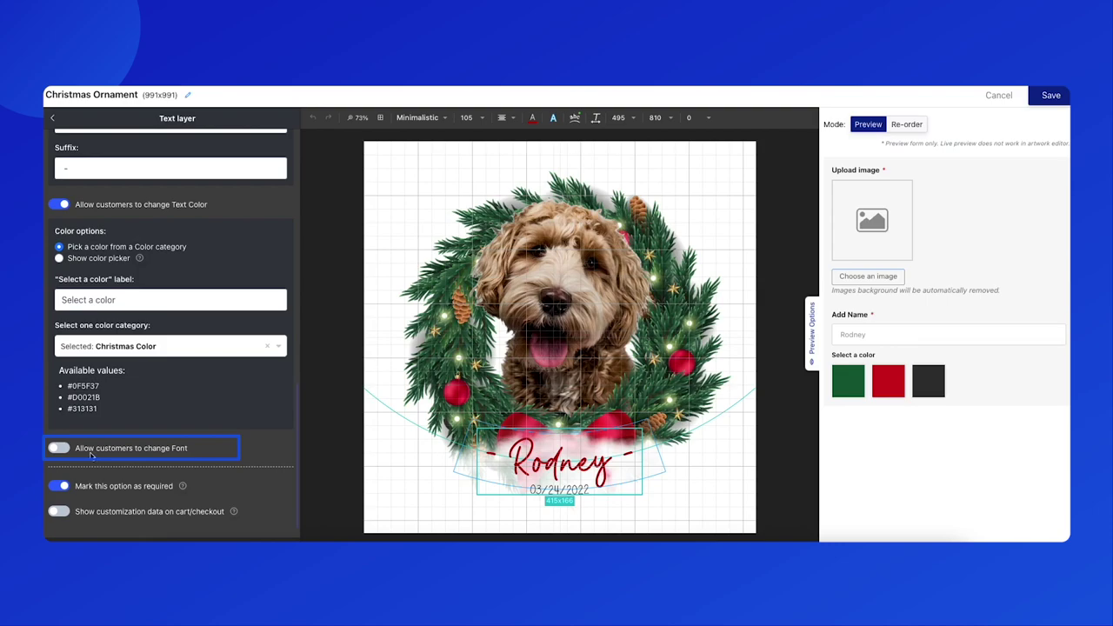
- Let customers change the font, limited to the Christmas Pet Ornament font category
{"action": "left_click", "coordinate": [66, 452]}
{"action": "scroll", "coordinate": [132, 469], "scroll_direction": "down", "scroll_amount": 1}
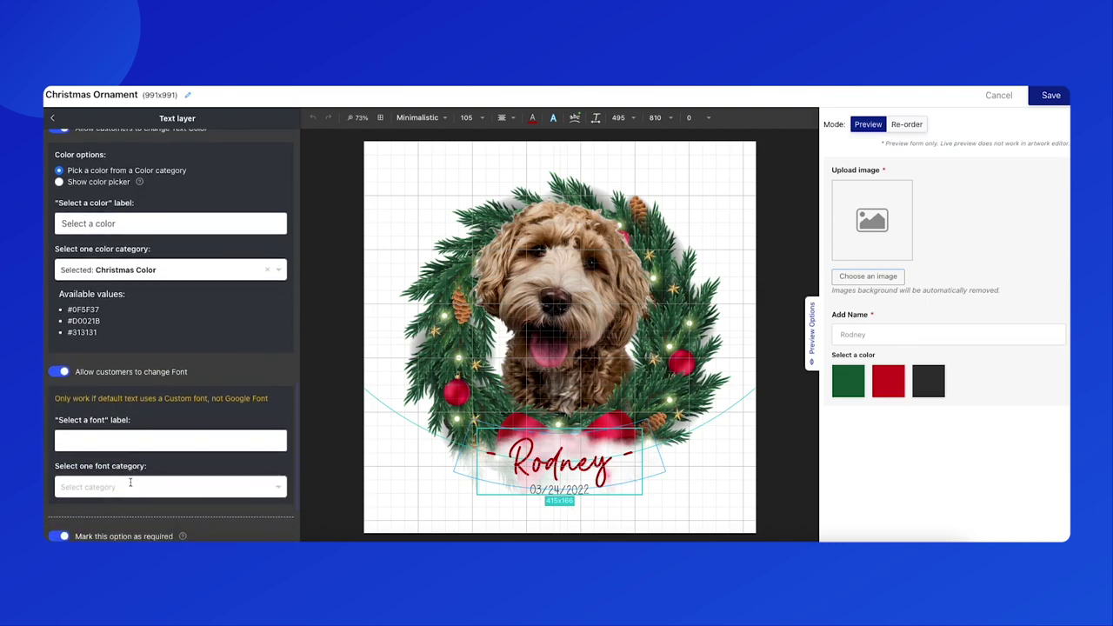
{"action": "left_click", "coordinate": [131, 487]}
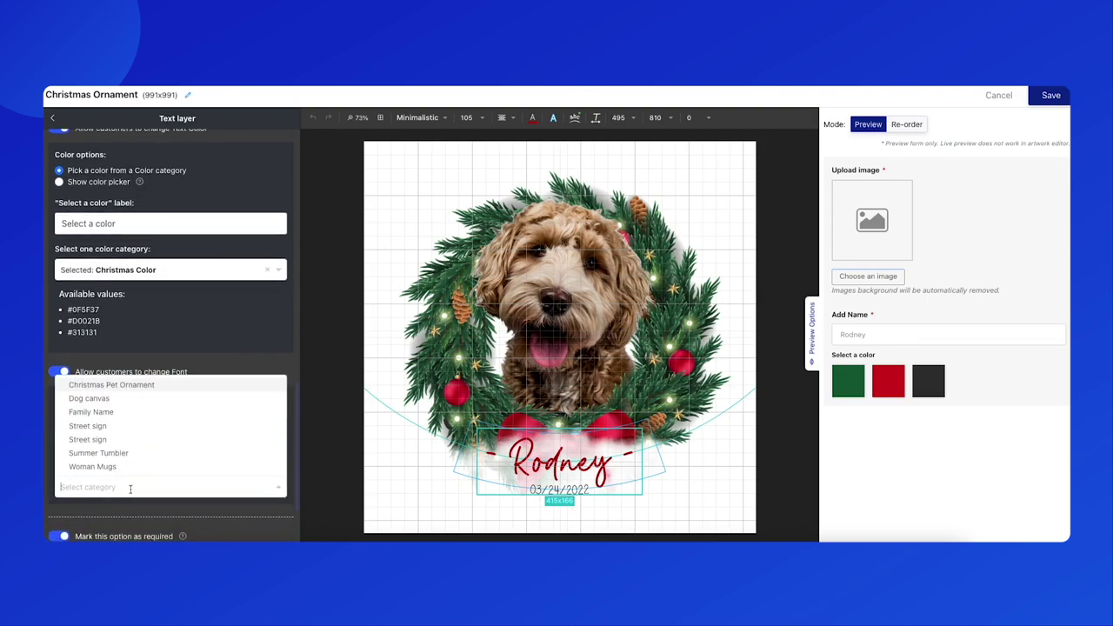
{"action": "left_click", "coordinate": [130, 384]}
{"action": "scroll", "coordinate": [174, 491], "scroll_direction": "down", "scroll_amount": 1}
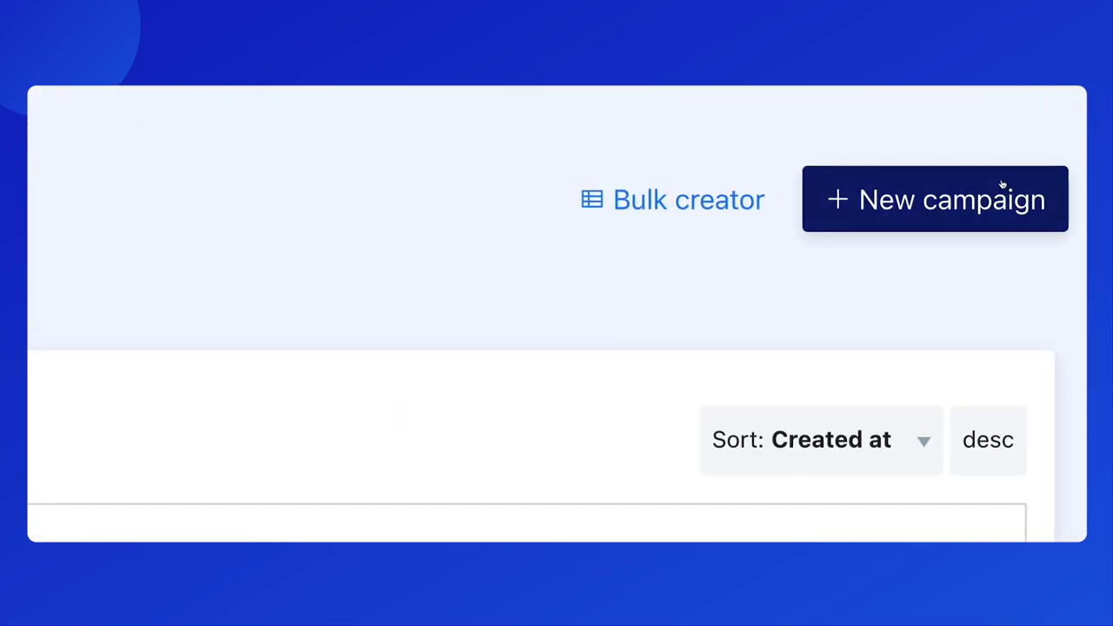
- Create and save a new campaign titled 'Personalized Ornament for Christmas'
{"action": "left_click", "coordinate": [1048, 118]}
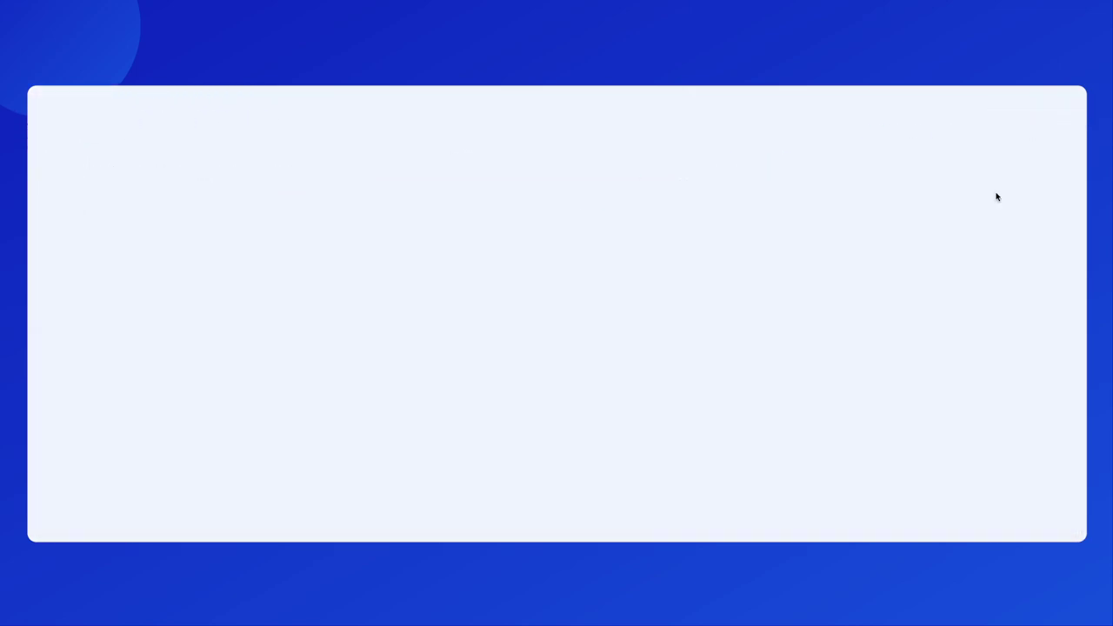
{"action": "left_click", "coordinate": [589, 201]}
{"action": "type", "text": "Personalized Ornament for Christmas"}
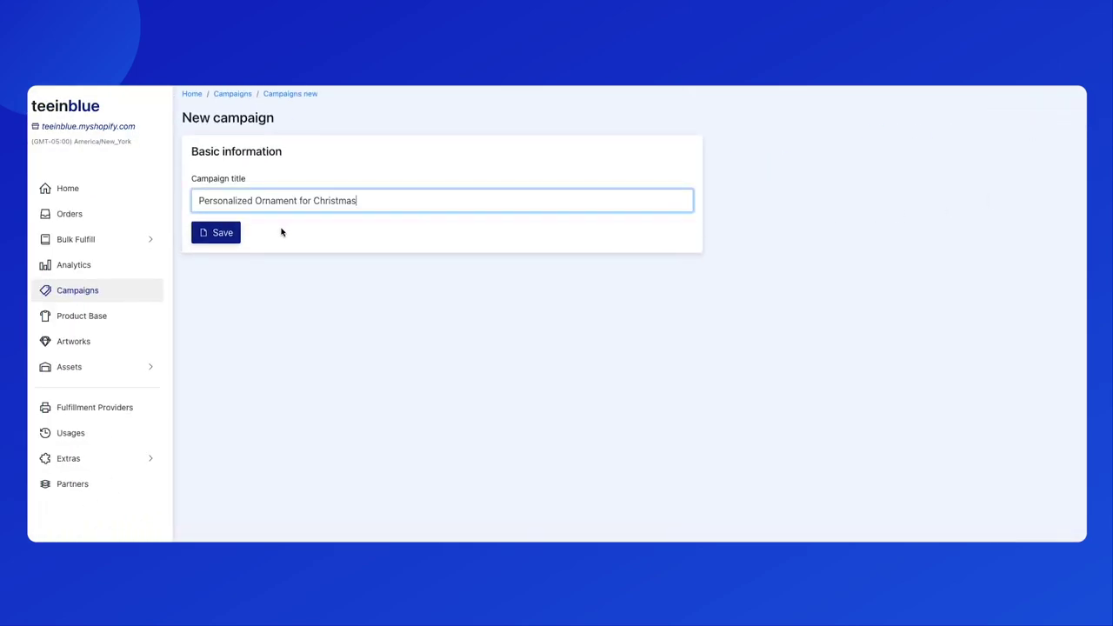
{"action": "left_click", "coordinate": [228, 236]}
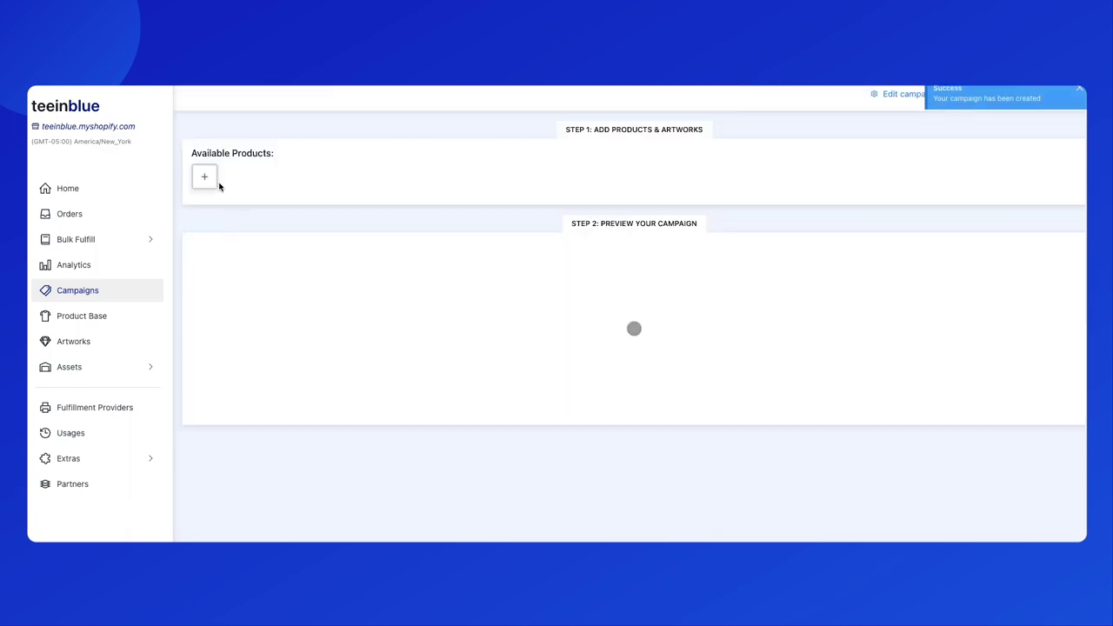
{"action": "left_click", "coordinate": [205, 183]}
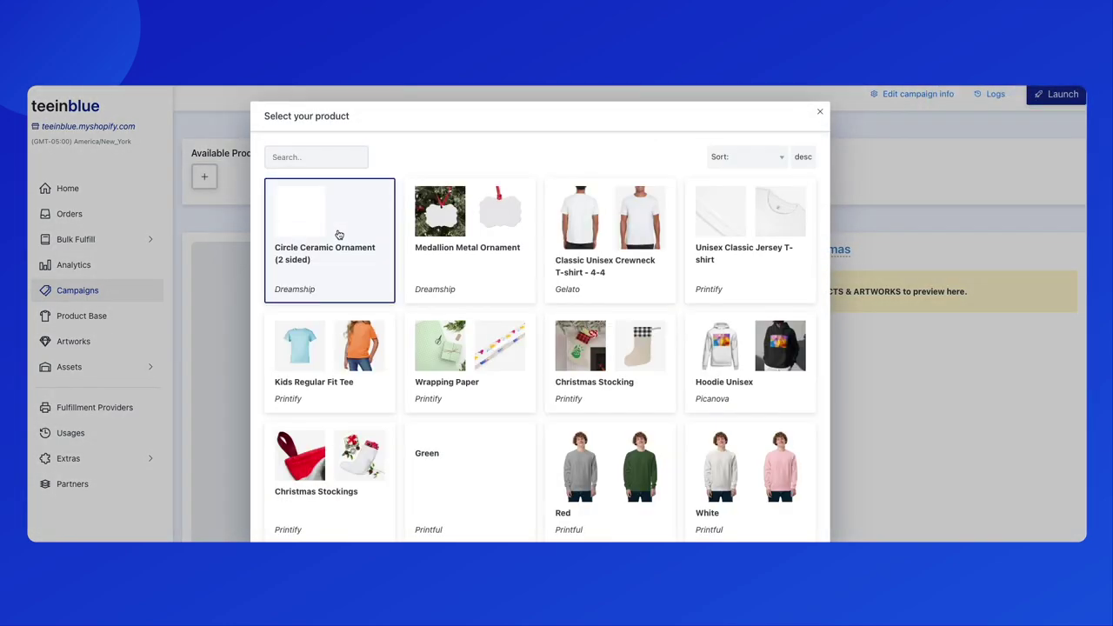
- Add Circle Ceramic Ornament (2 sided) with Christmas Ornament artwork on its front and back
{"action": "left_click", "coordinate": [334, 236]}
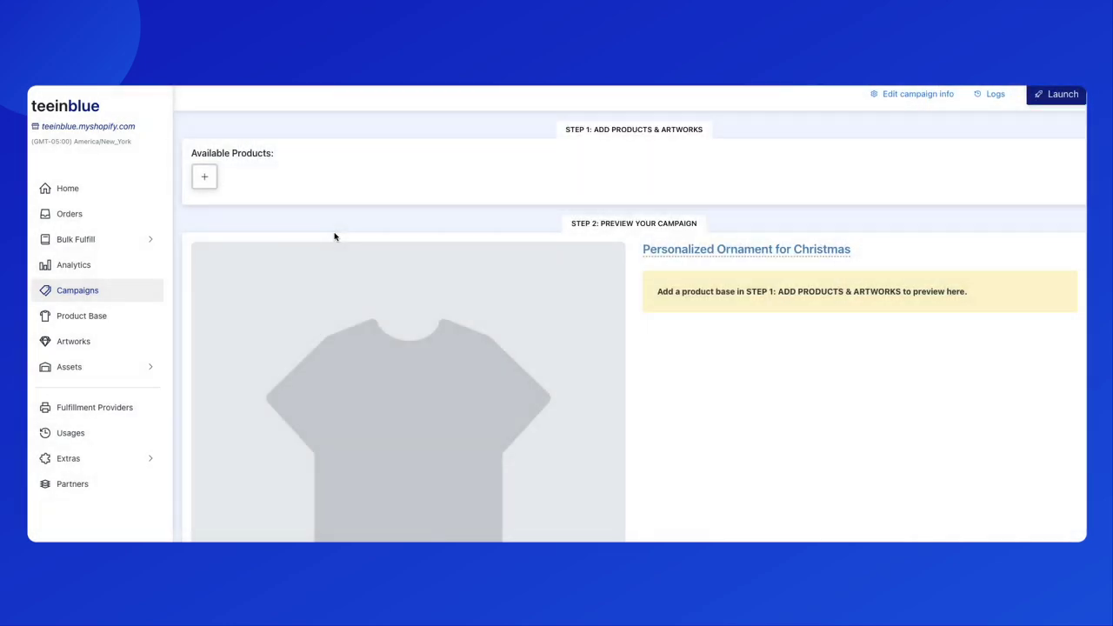
{"action": "left_click", "coordinate": [756, 243]}
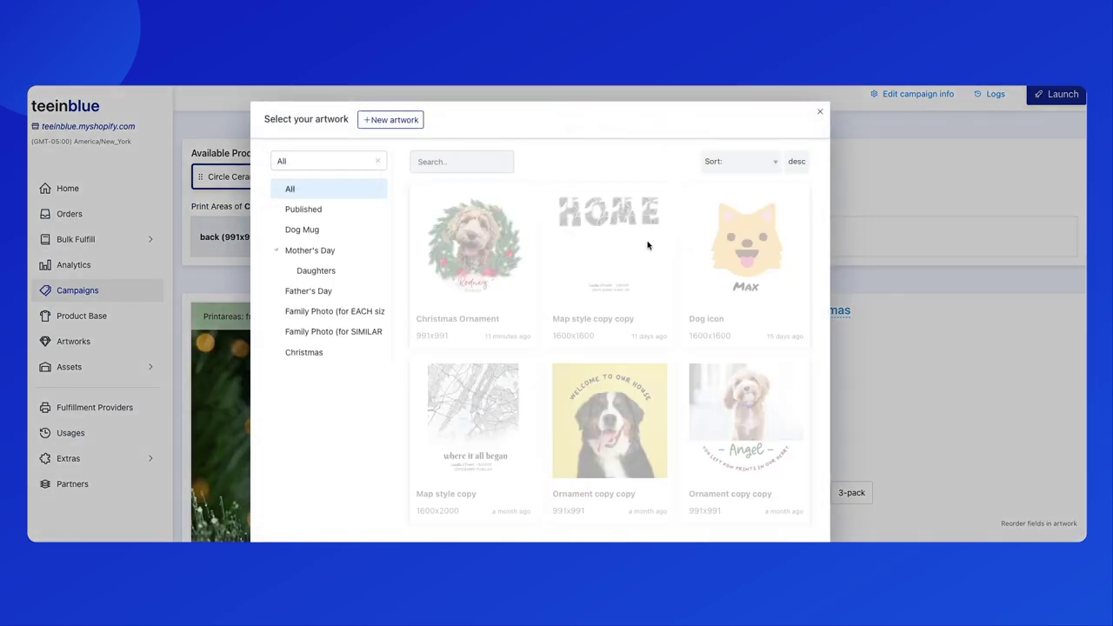
{"action": "left_click", "coordinate": [484, 259]}
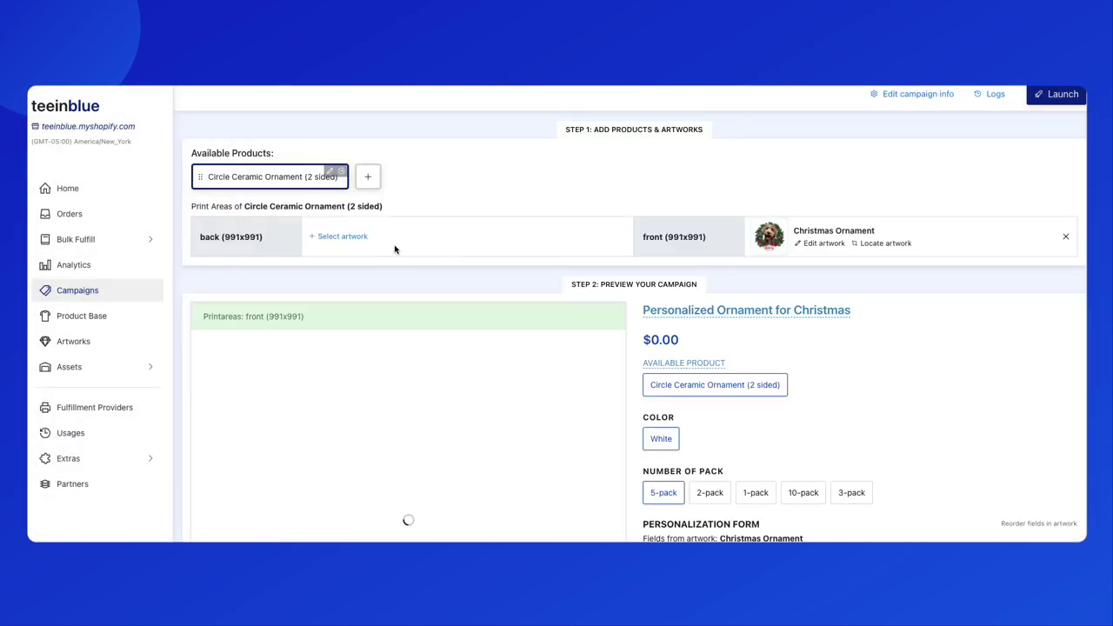
{"action": "left_click", "coordinate": [361, 240]}
{"action": "left_click", "coordinate": [486, 249]}
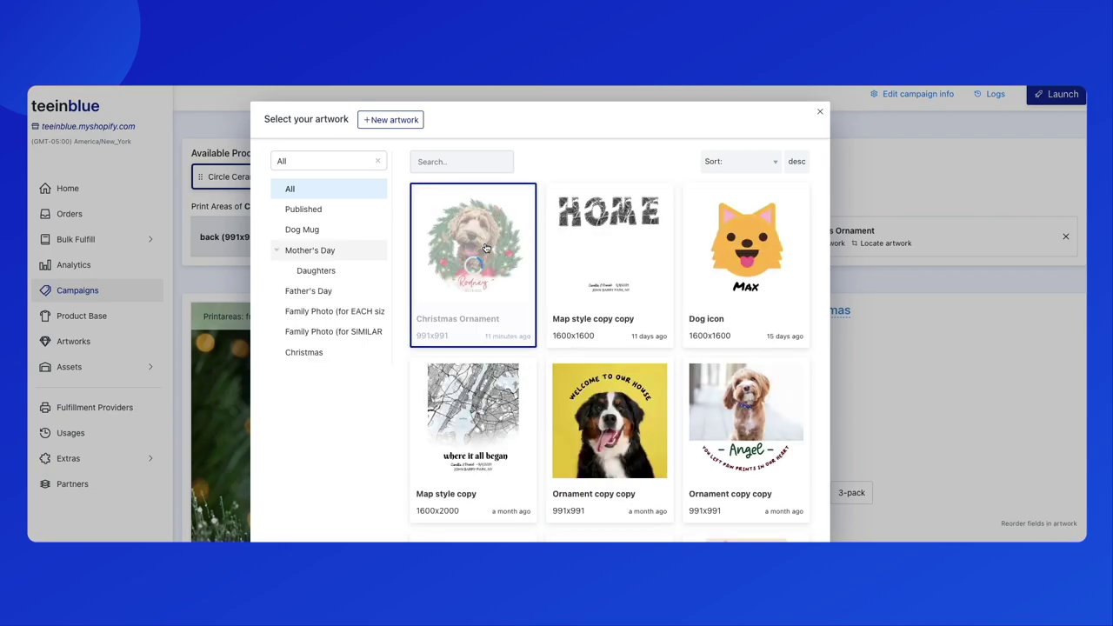
{"action": "scroll", "coordinate": [498, 297], "scroll_direction": "down", "scroll_amount": 2}
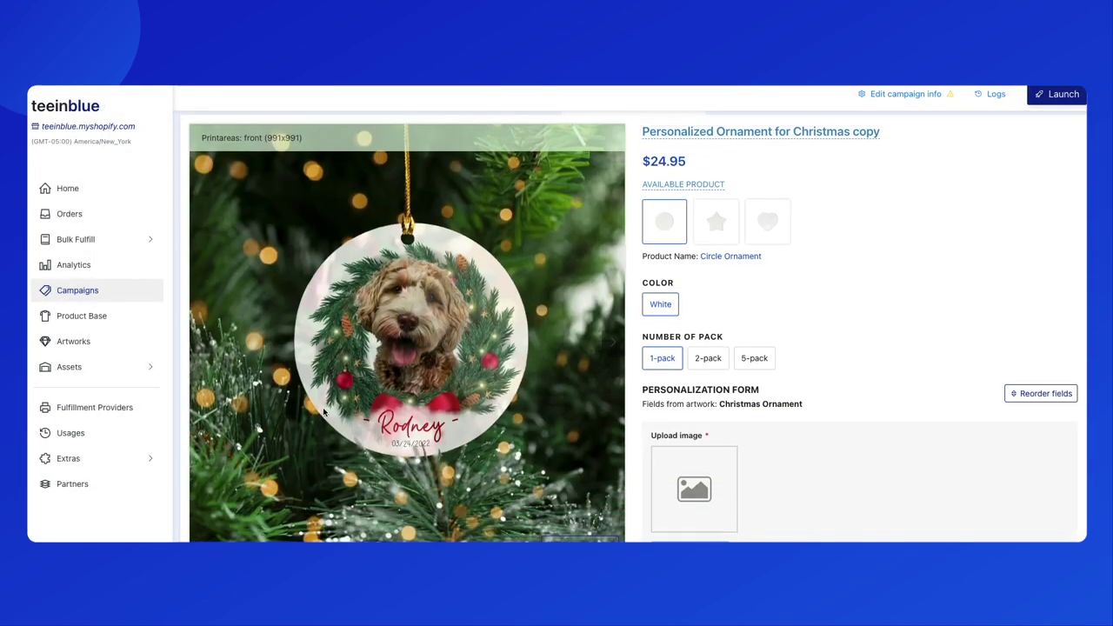
- Switch the Step 2 preview to the circle ornament's close-up mockup image
{"action": "scroll", "coordinate": [258, 520], "scroll_direction": "down", "scroll_amount": 3}
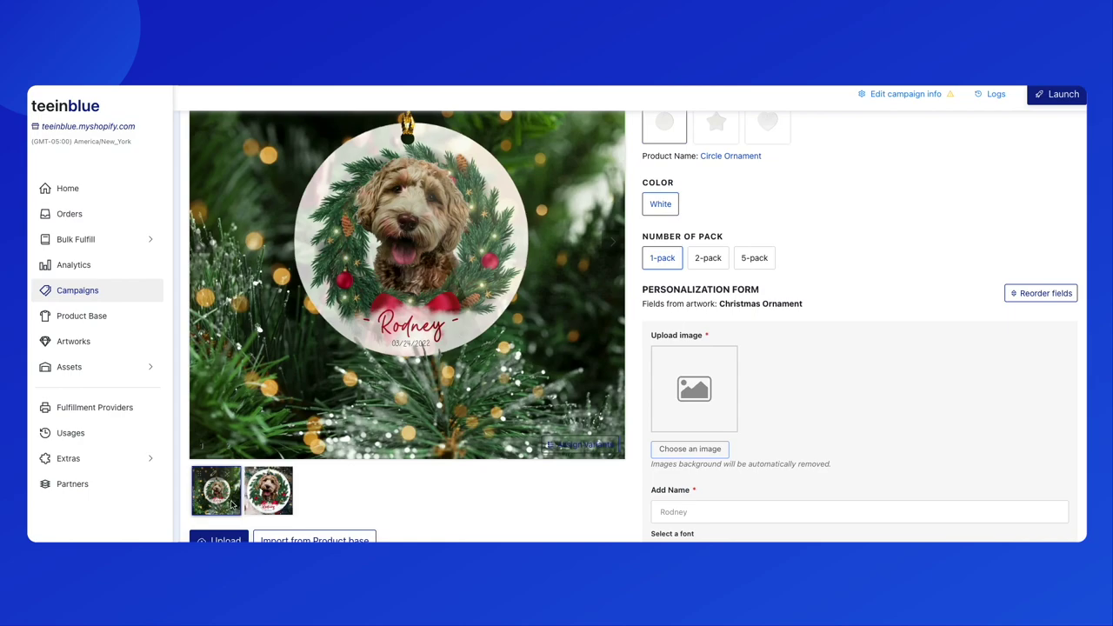
{"action": "scroll", "coordinate": [226, 503], "scroll_direction": "up", "scroll_amount": 1}
{"action": "left_click", "coordinate": [258, 511]}
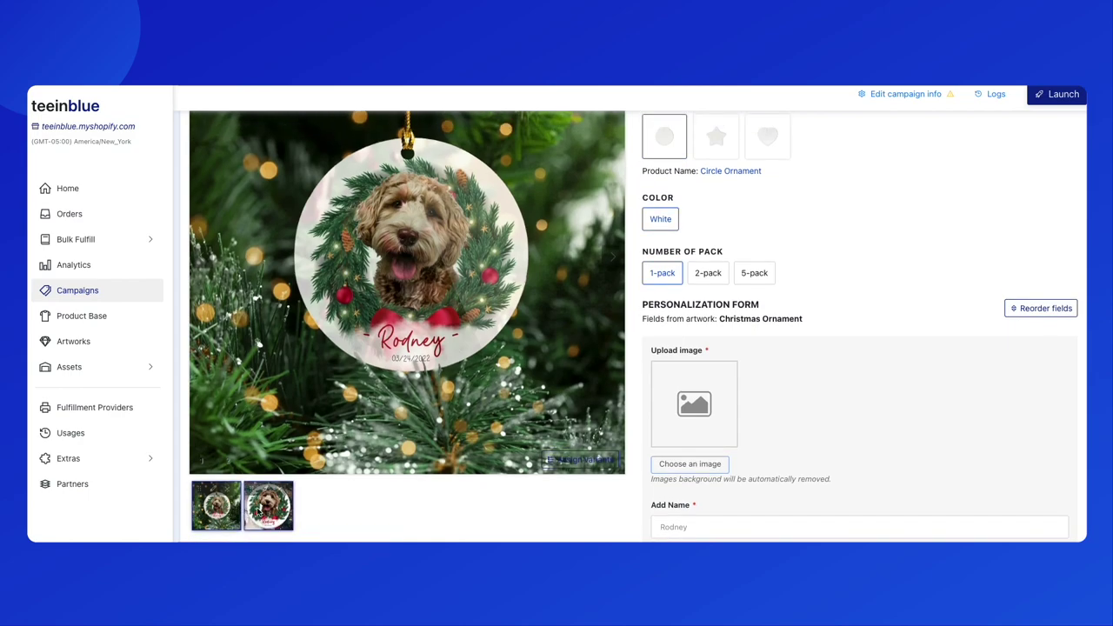
{"action": "left_click", "coordinate": [265, 513]}
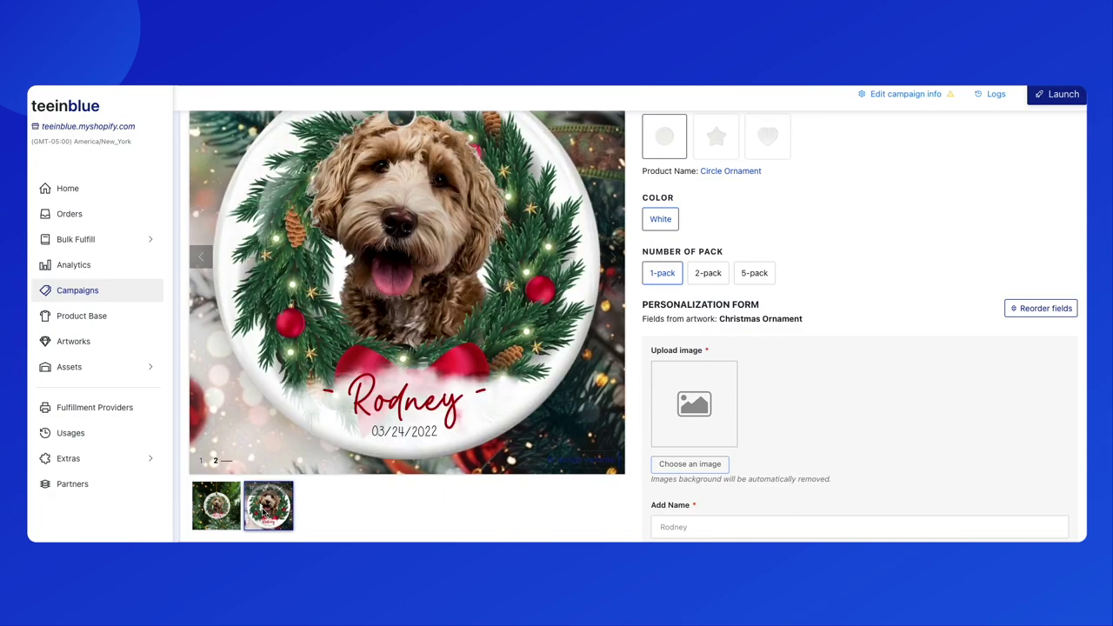
{"action": "scroll", "coordinate": [878, 426], "scroll_direction": "down", "scroll_amount": 4}
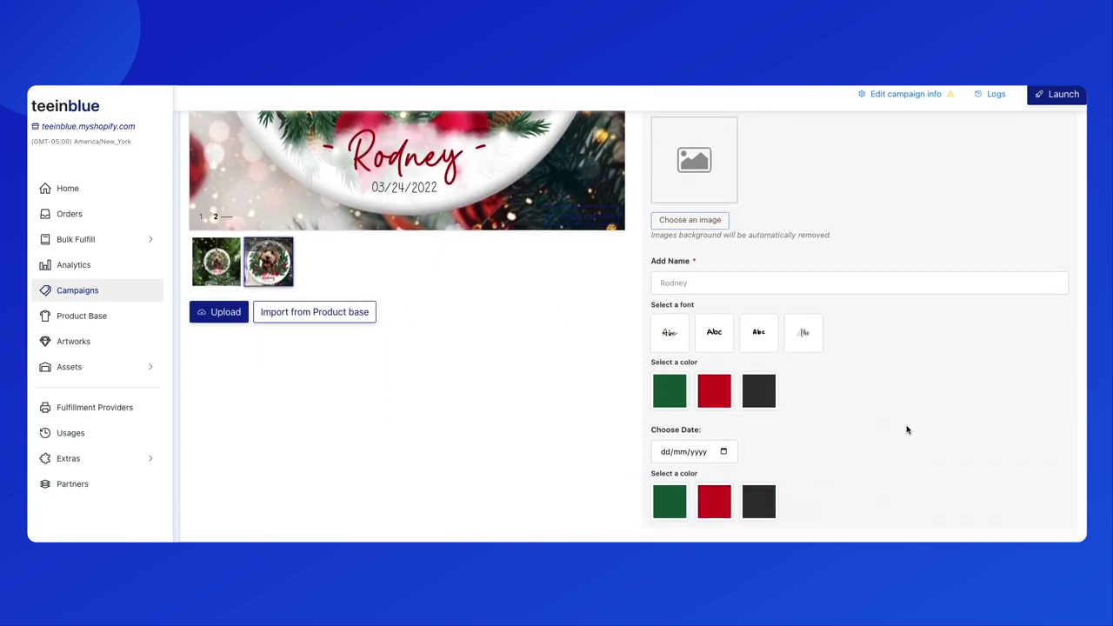
{"action": "scroll", "coordinate": [908, 429], "scroll_direction": "up", "scroll_amount": 3}
{"action": "scroll", "coordinate": [907, 431], "scroll_direction": "up", "scroll_amount": 3}
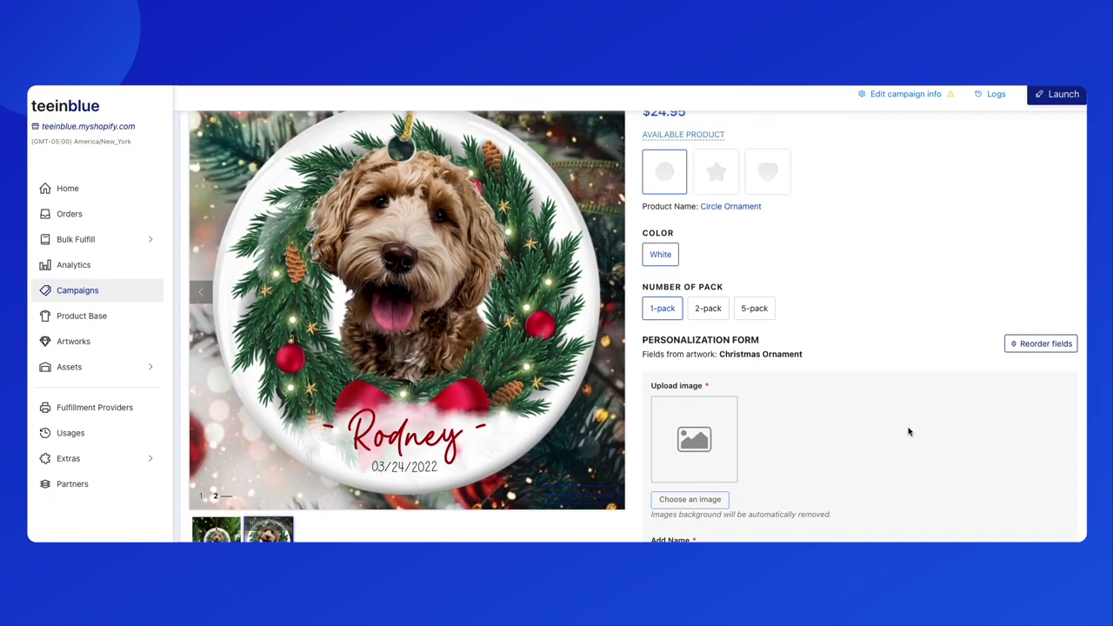
{"action": "scroll", "coordinate": [441, 341], "scroll_direction": "up", "scroll_amount": 2}
{"action": "scroll", "coordinate": [441, 342], "scroll_direction": "up", "scroll_amount": 2}
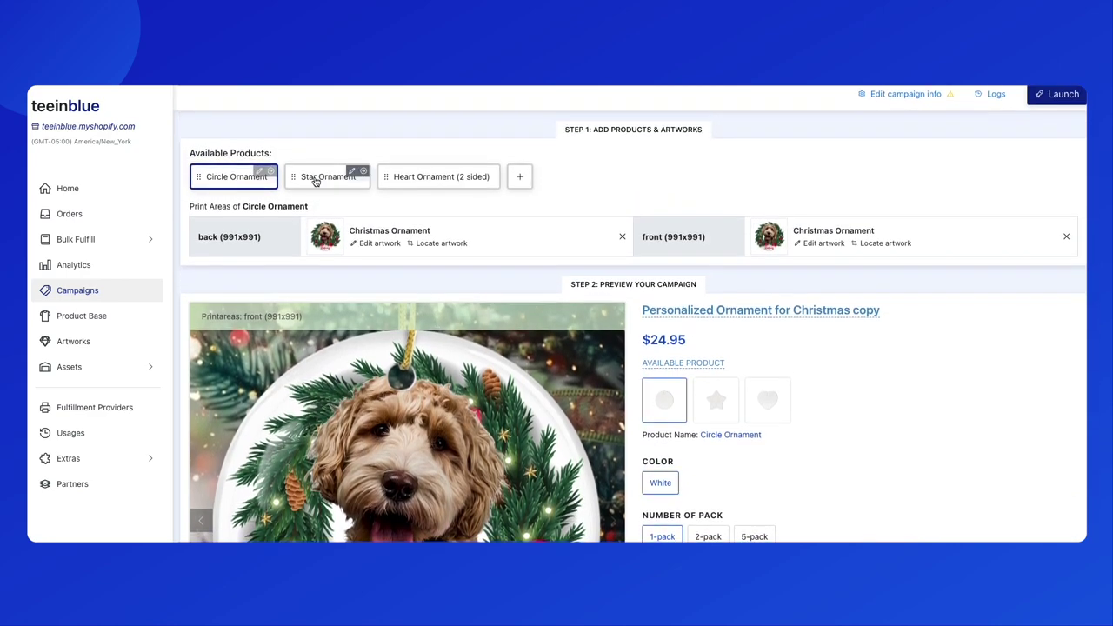
- Preview the campaign as the Star Ornament and then the Heart Ornament
{"action": "left_click", "coordinate": [317, 179]}
{"action": "scroll", "coordinate": [477, 414], "scroll_direction": "down", "scroll_amount": 4}
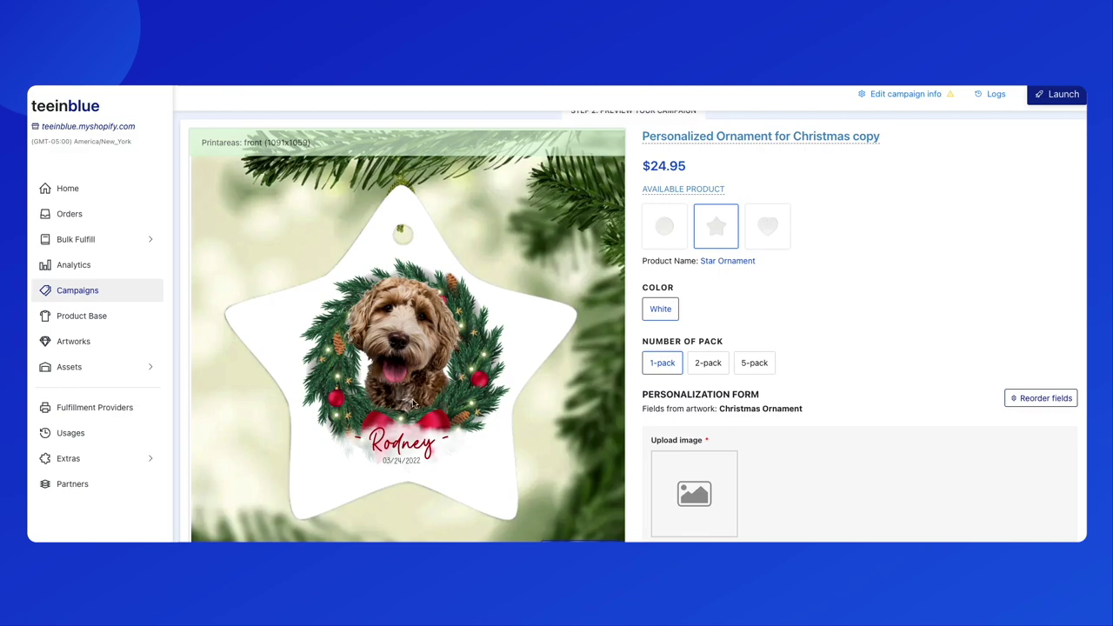
{"action": "scroll", "coordinate": [413, 403], "scroll_direction": "up", "scroll_amount": 4}
{"action": "left_click", "coordinate": [443, 178]}
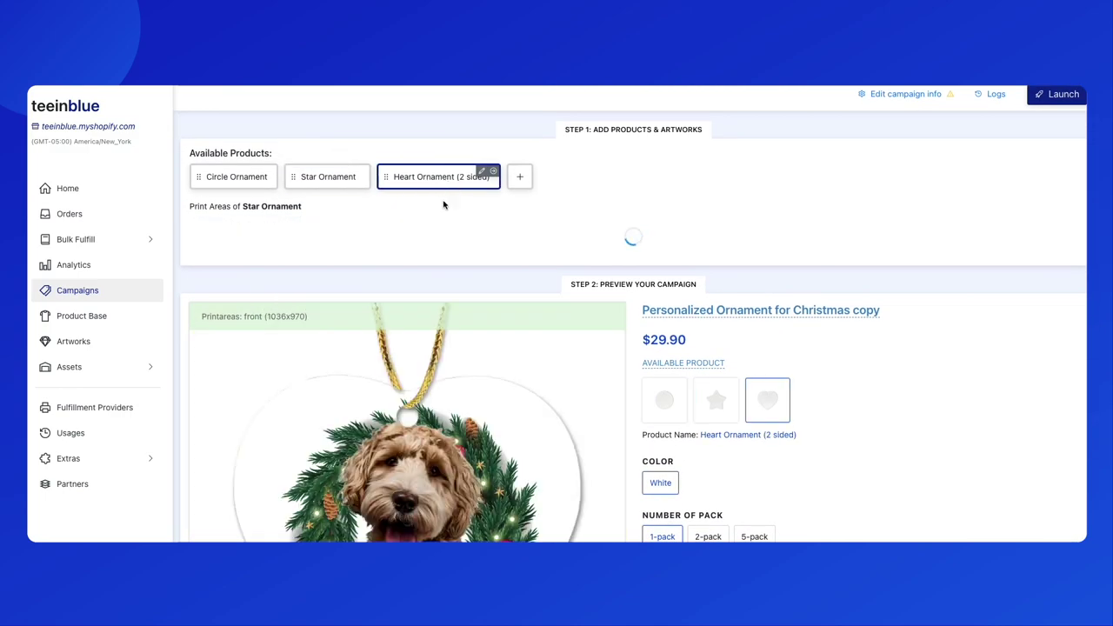
{"action": "scroll", "coordinate": [474, 414], "scroll_direction": "down", "scroll_amount": 4}
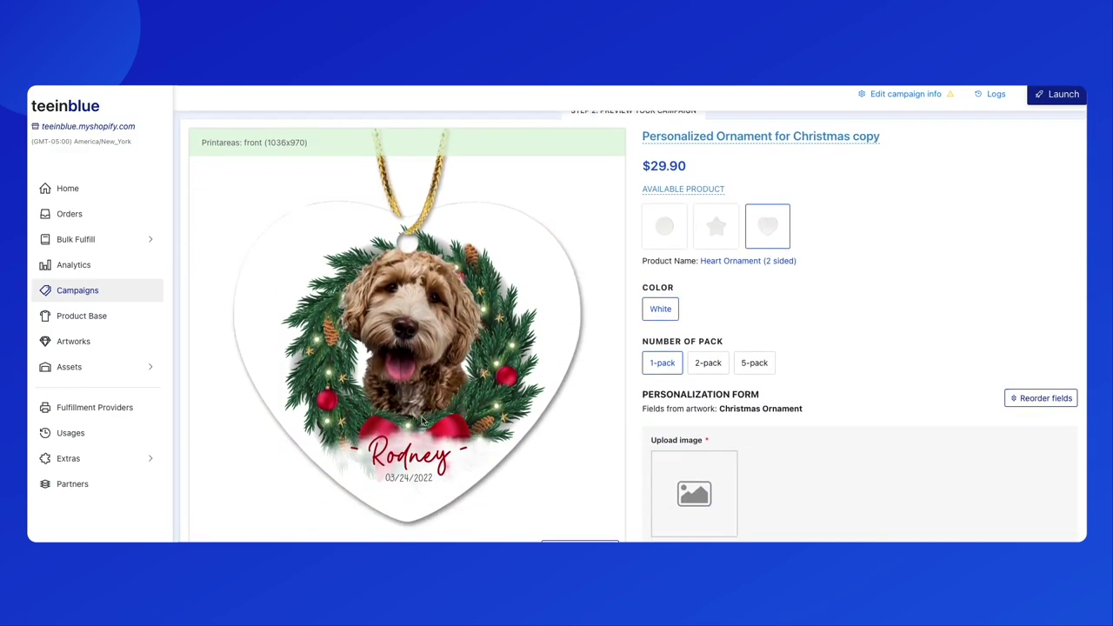
- Launch the campaign and check the star and heart ornaments on the storefront
{"action": "left_click", "coordinate": [1057, 95]}
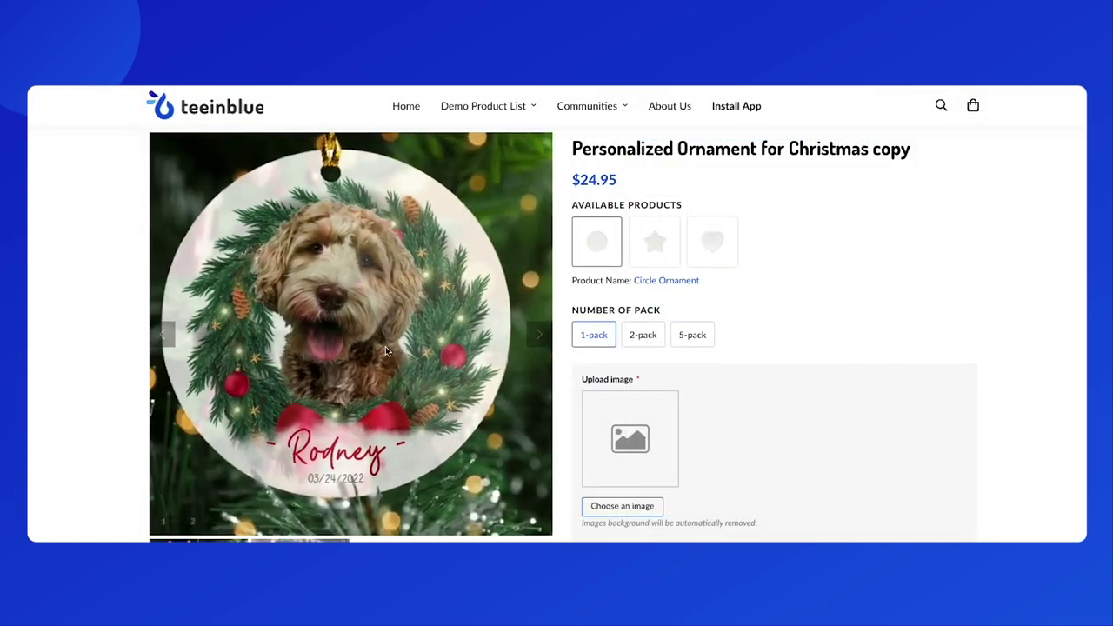
{"action": "left_click", "coordinate": [656, 260]}
{"action": "left_click", "coordinate": [722, 257]}
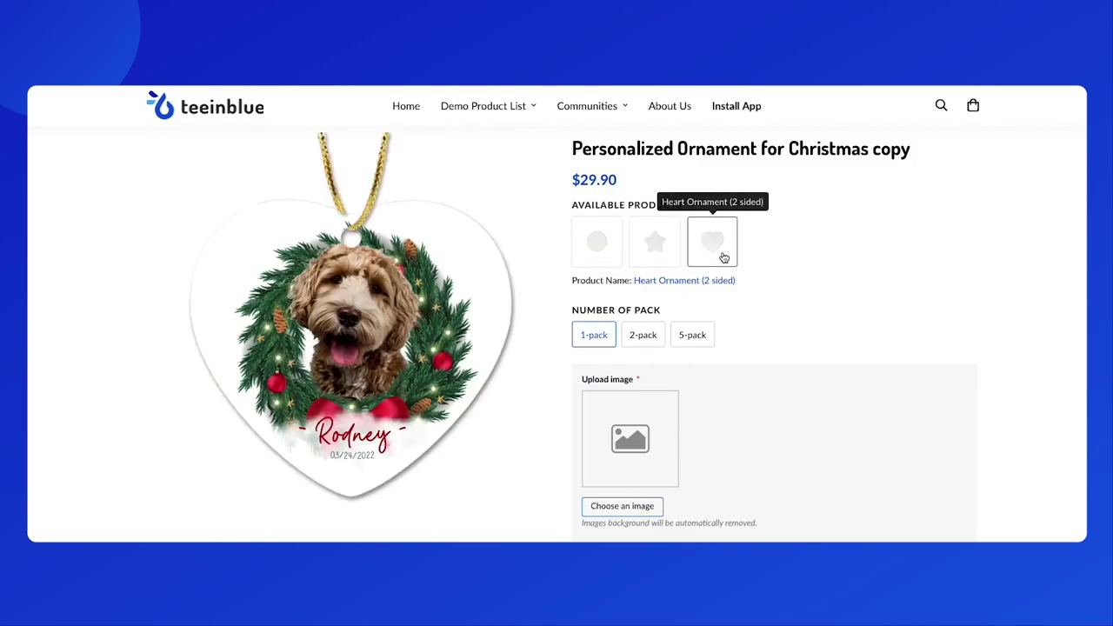